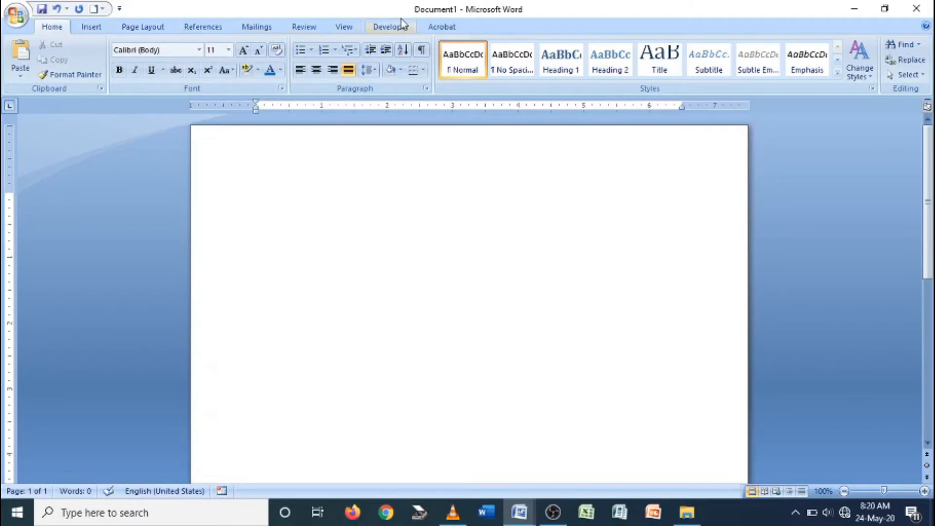
- Insert an empty table of 5 columns by 3 rows from the Insert tab's Table grid
left_click(102, 33)
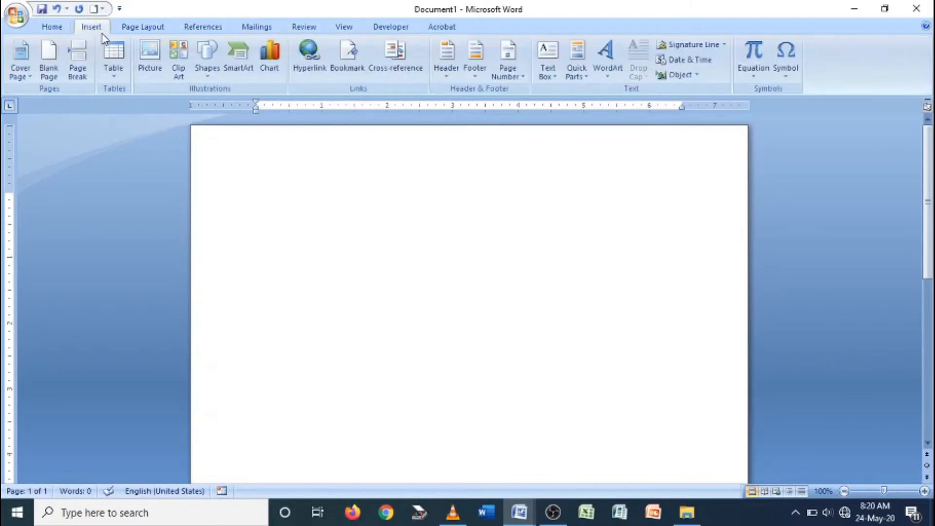
left_click(115, 84)
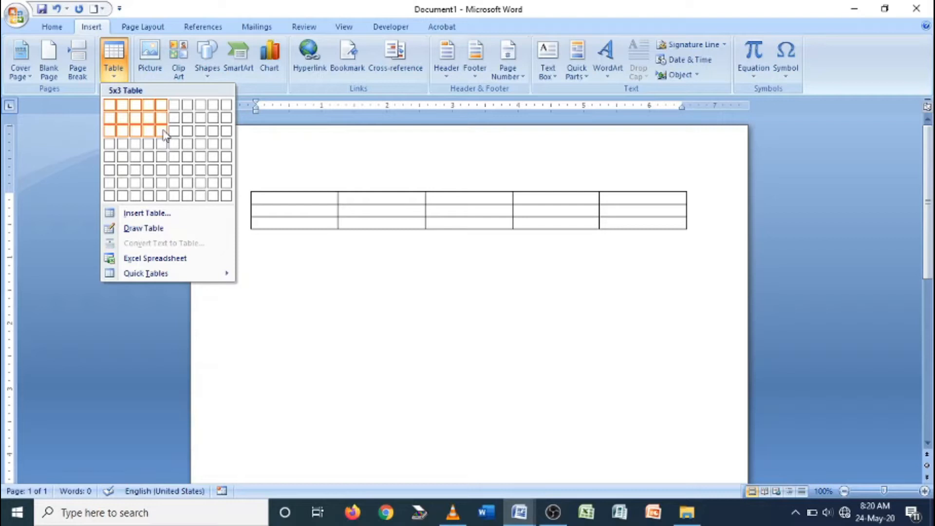
left_click(164, 134)
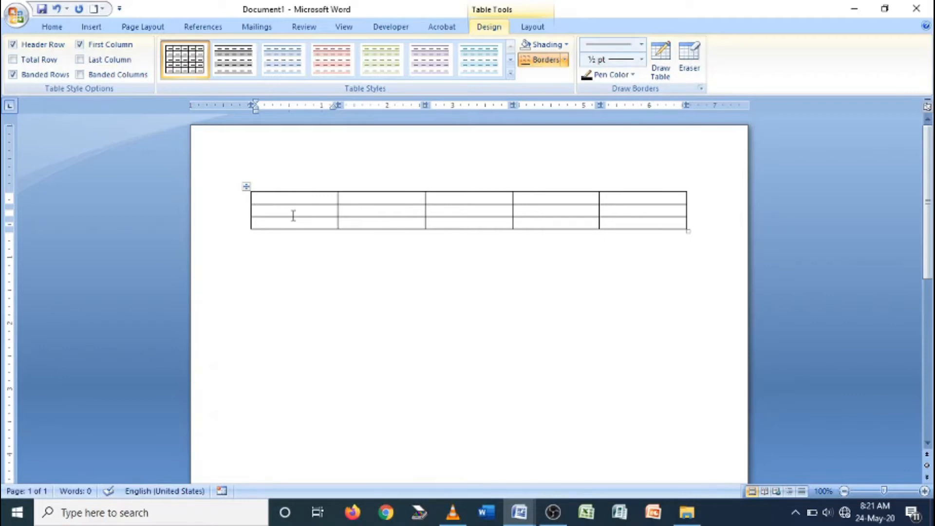
- Type the header row: Sr., Name, Roll No., Marks, Result
type("Sr.")
key("Tab")
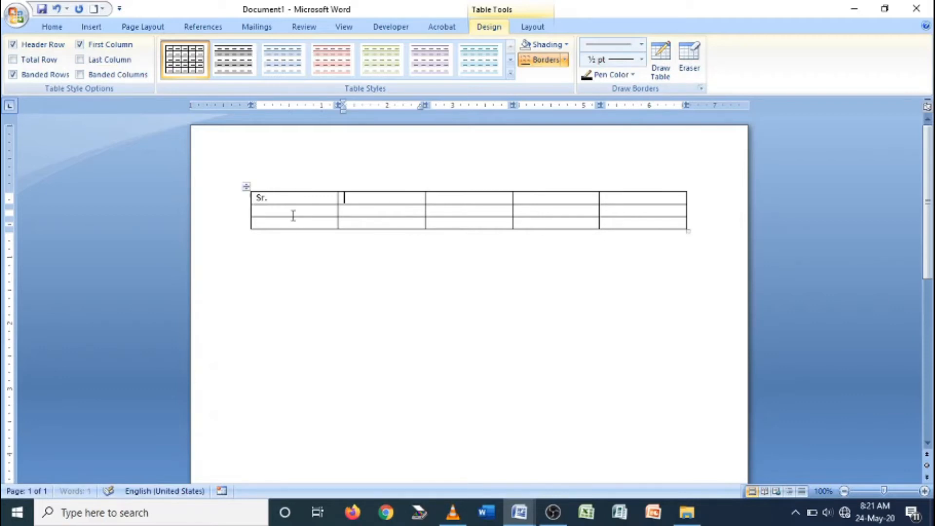
type("Name")
key("Tab")
type("Roll No.")
key("Tab")
type("Marks")
key("Tab")
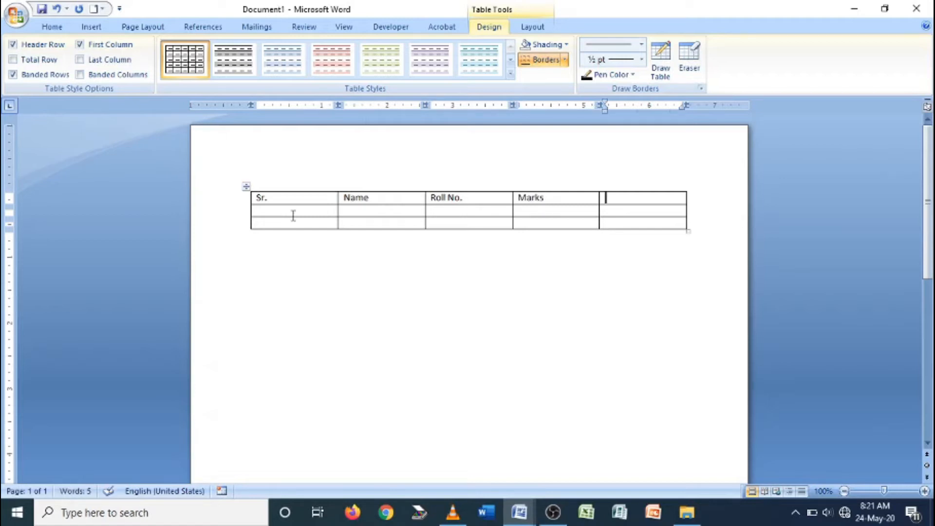
type("Result")
key("Tab")
- Number the rows 1 and 2 and enter the first student: Rohit, 3001, 82, Pass
type("1")
key("Down")
type("2")
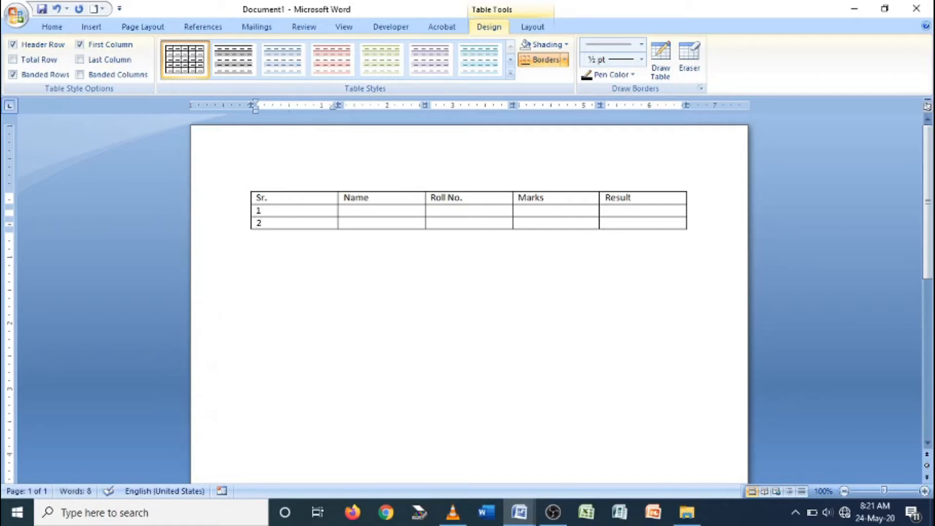
left_click(374, 210)
type("Rohit")
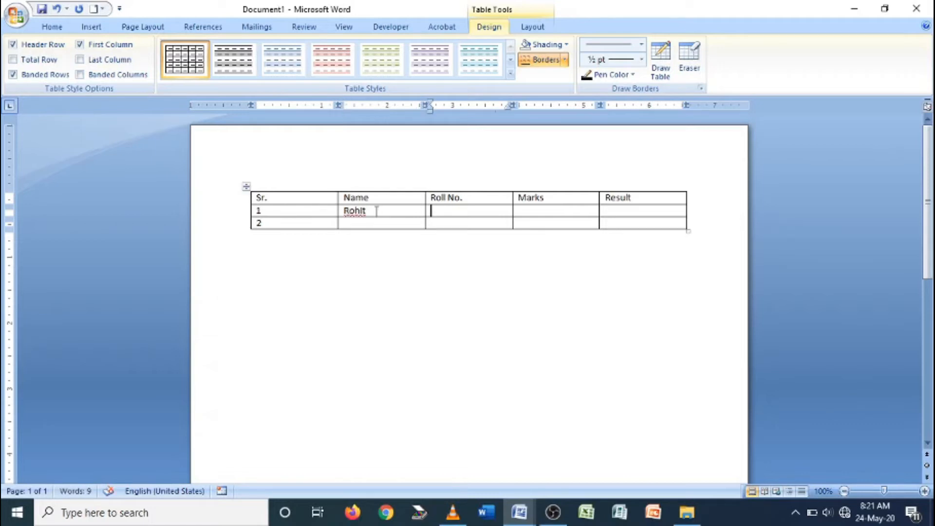
key("Tab")
type("3001")
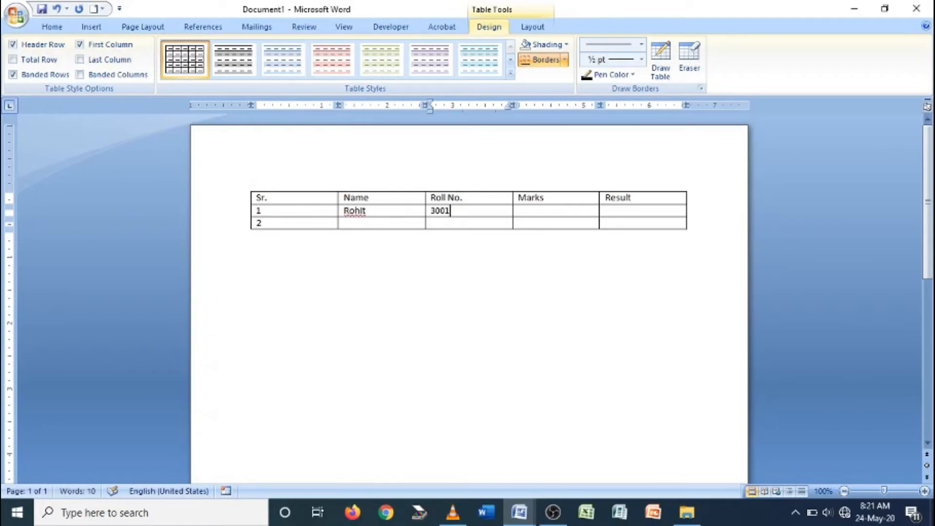
key("Tab")
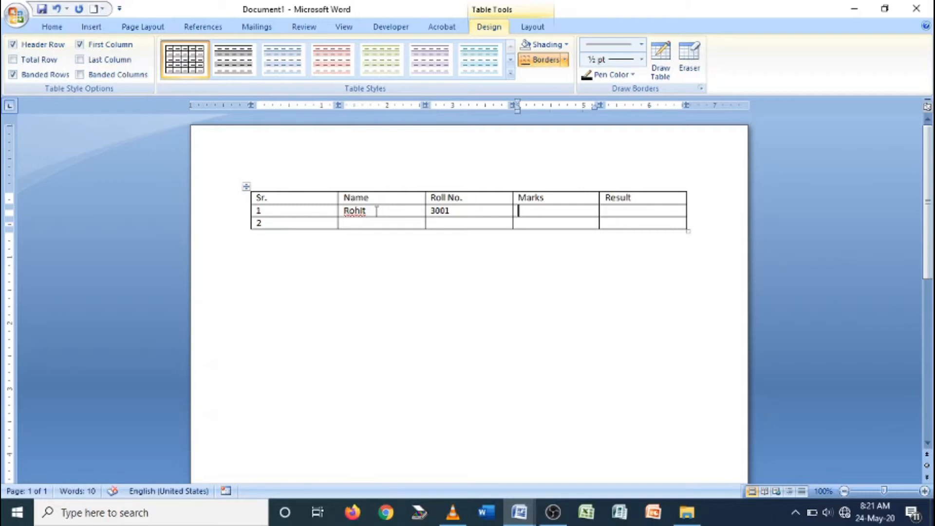
type("82")
key("Tab")
type("Pass")
key("Tab")
- Enter the second student as Rohan, 3002, 78, Pass, then add a new row numbered 3
key("Tab")
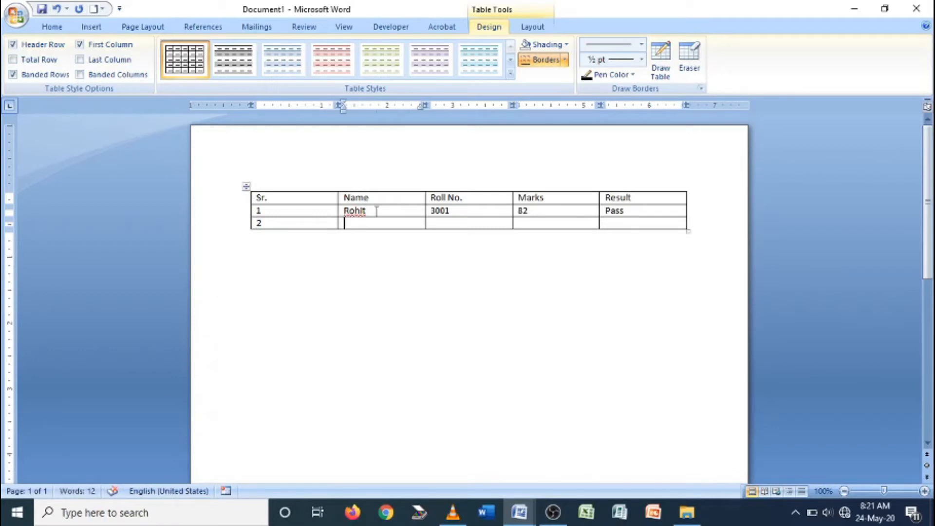
type("Rohan")
key("Tab")
type("#002")
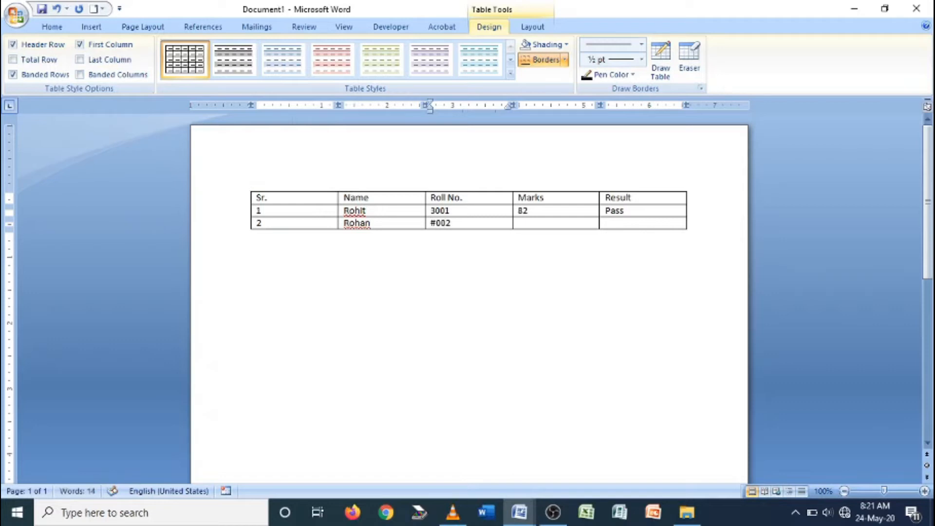
key("Tab")
left_click(435, 222)
key("BackSpace")
type("3")
left_click(531, 227)
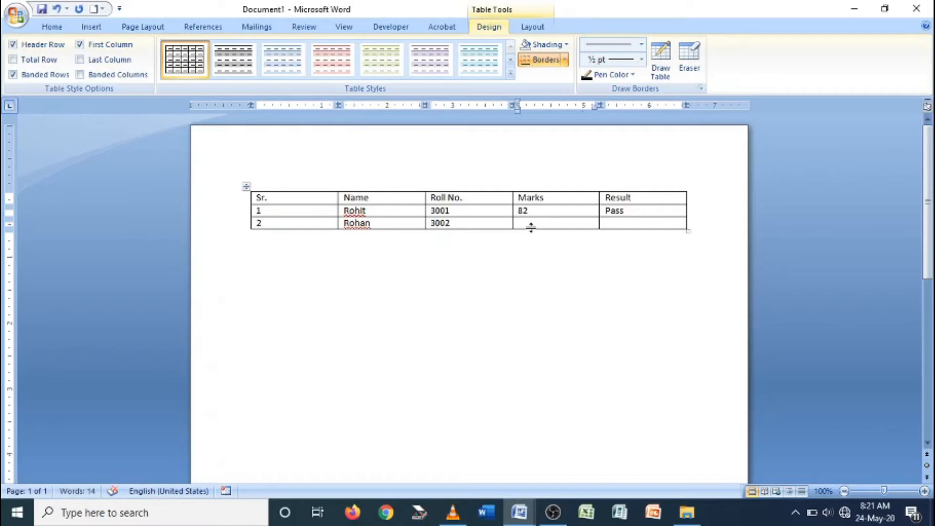
type("78")
left_click(628, 224)
type("Pass")
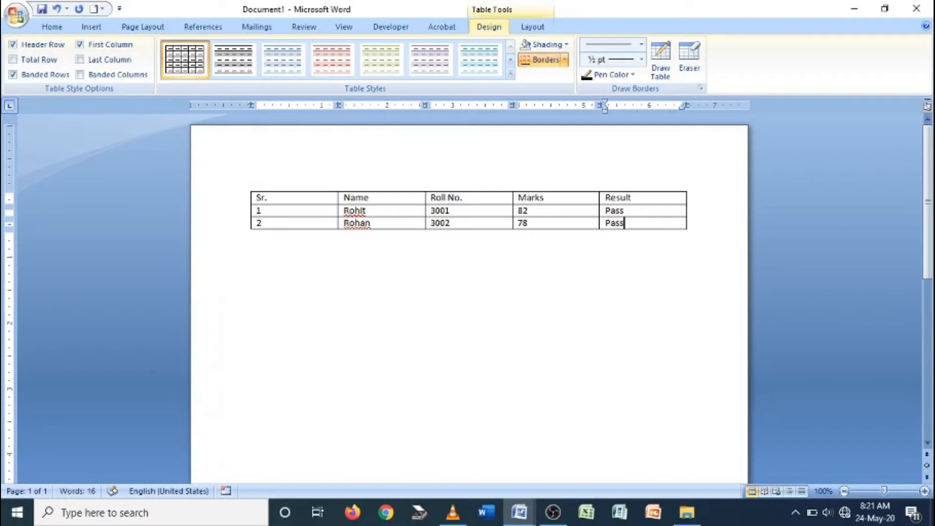
key("Tab")
type("3")
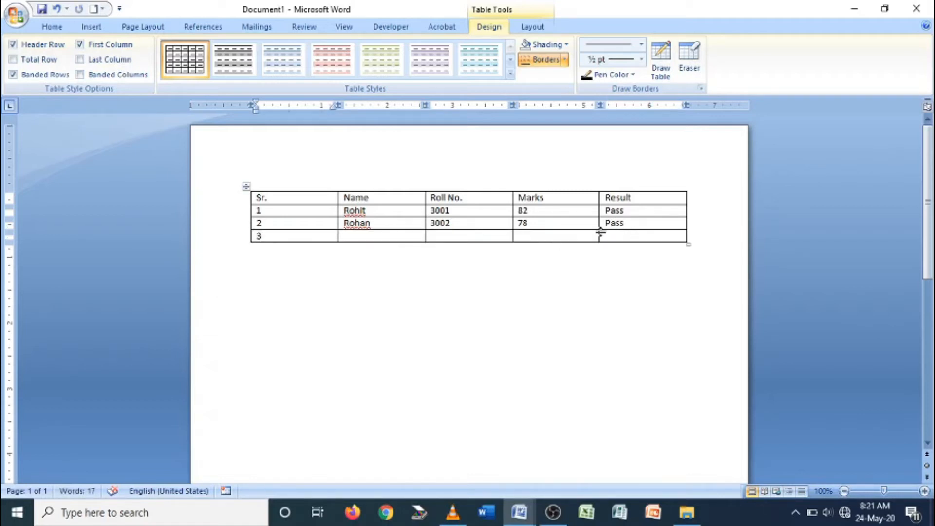
- Add a fourth data row and enter Ramesh with roll number 3003, marks 67, Pass
left_click(636, 222)
key("Tab")
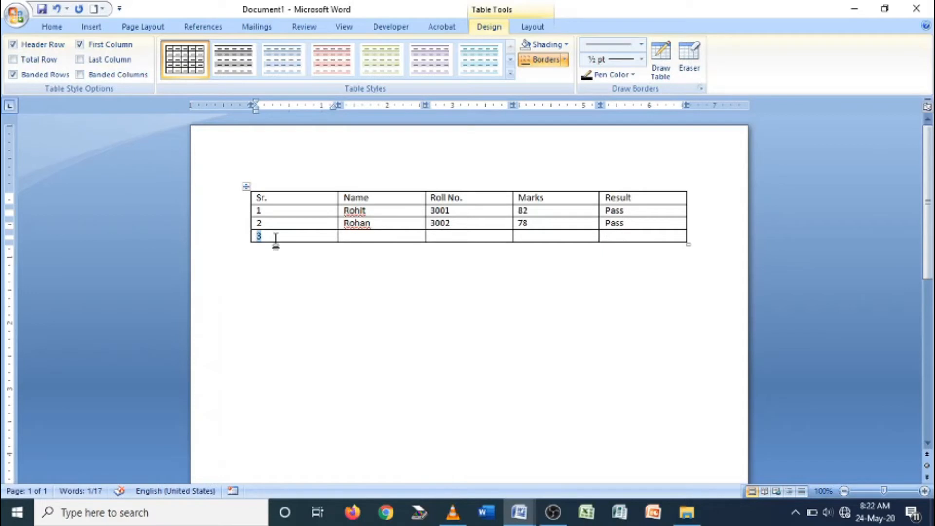
left_click(622, 237)
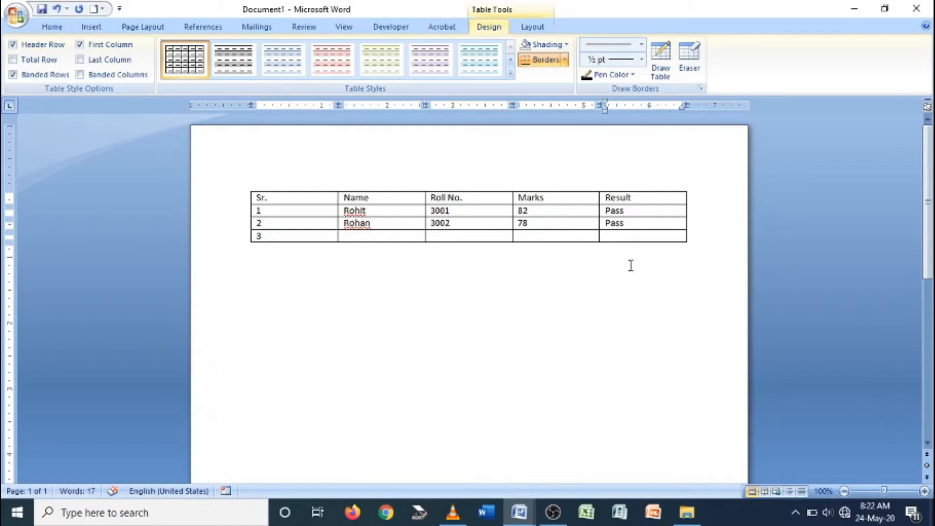
key("Tab")
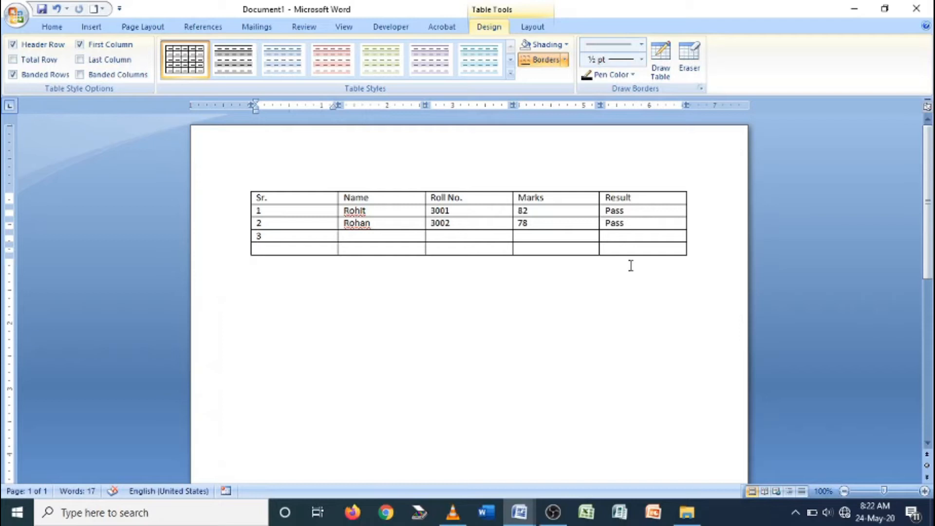
type("4")
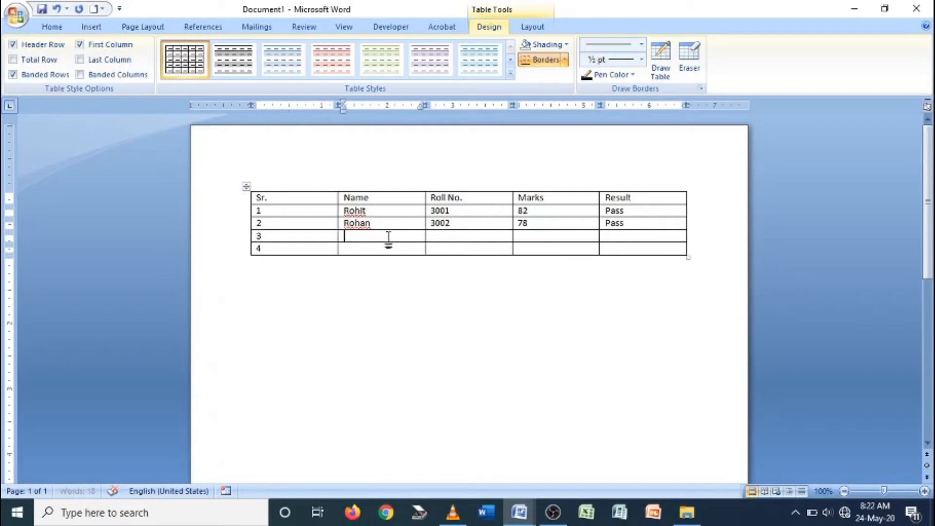
type("Ramesh")
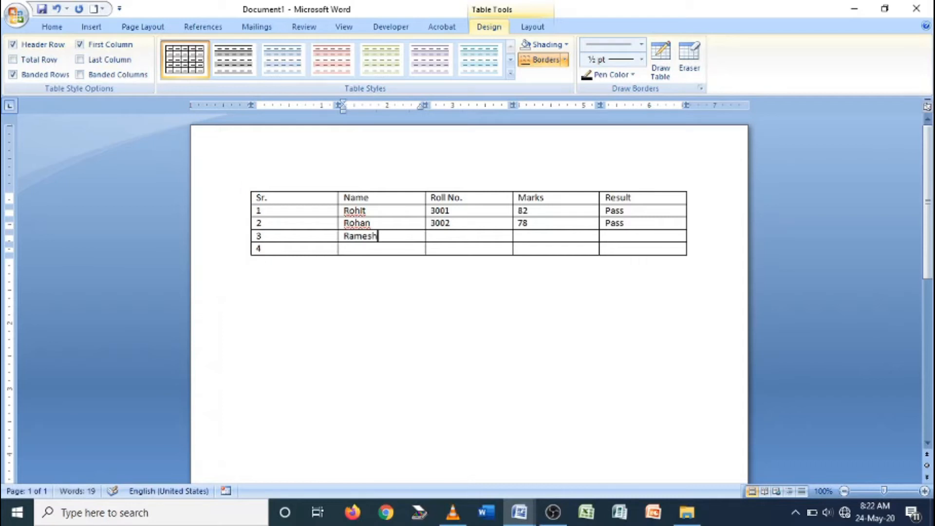
type("3003")
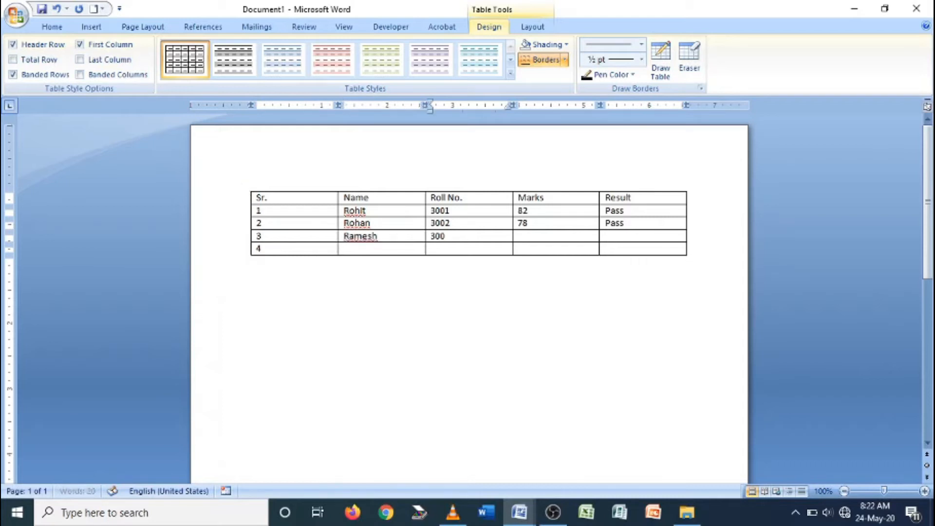
key("Tab")
type("67")
key("Tab")
type("Pass")
- Enter Dinesh's record: roll number 3004, marks 35, result Fail
left_click(370, 249)
type("Dinesh")
key("Tab")
type("3004")
key("Tab")
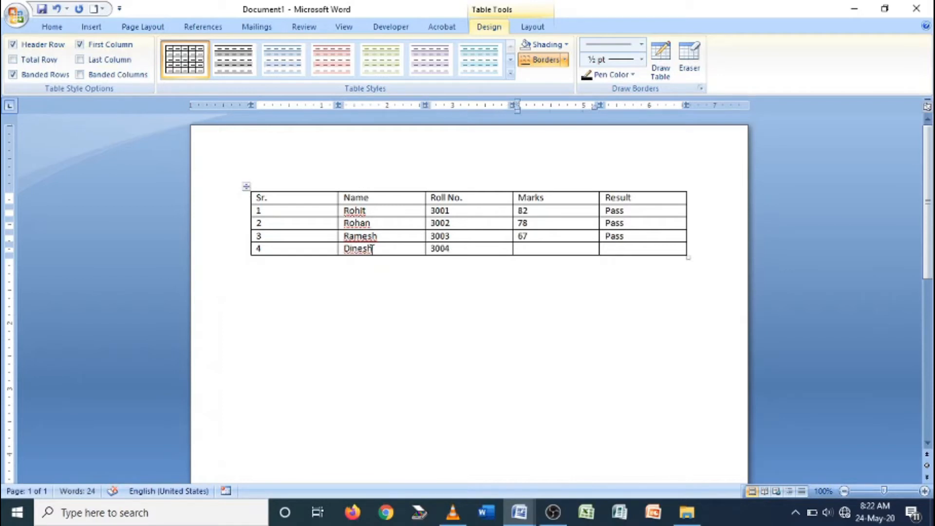
type("35")
key("Tab")
type("Fail")
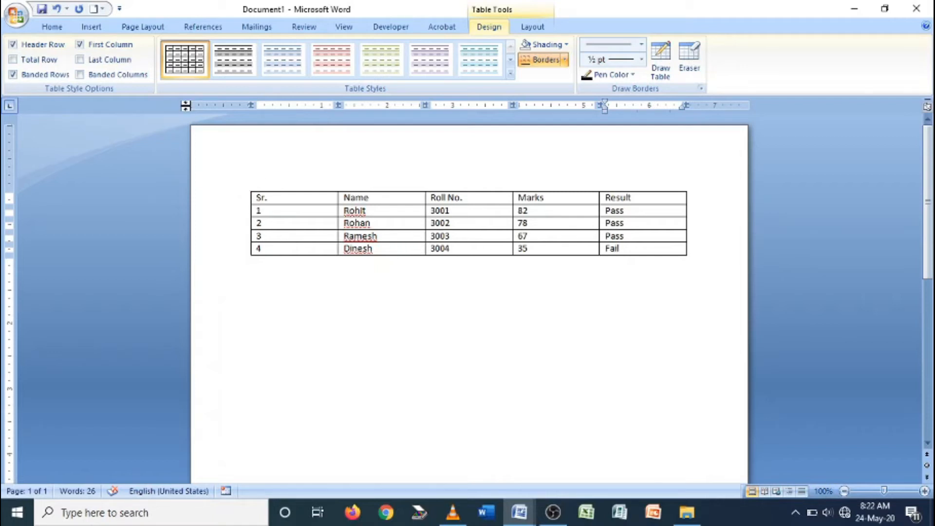
- Create an empty 3-column, 3-row table below the marks table from a +---+---+---+ line
left_click(91, 27)
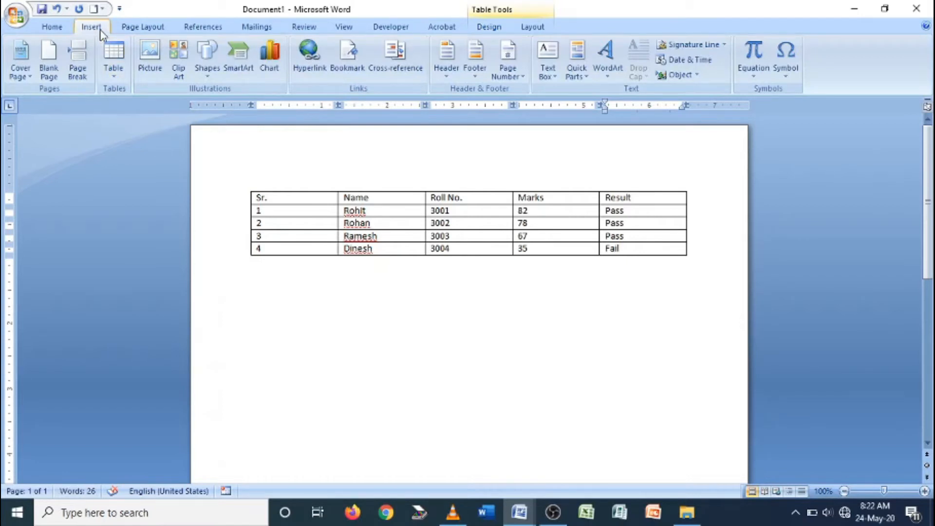
left_click(113, 78)
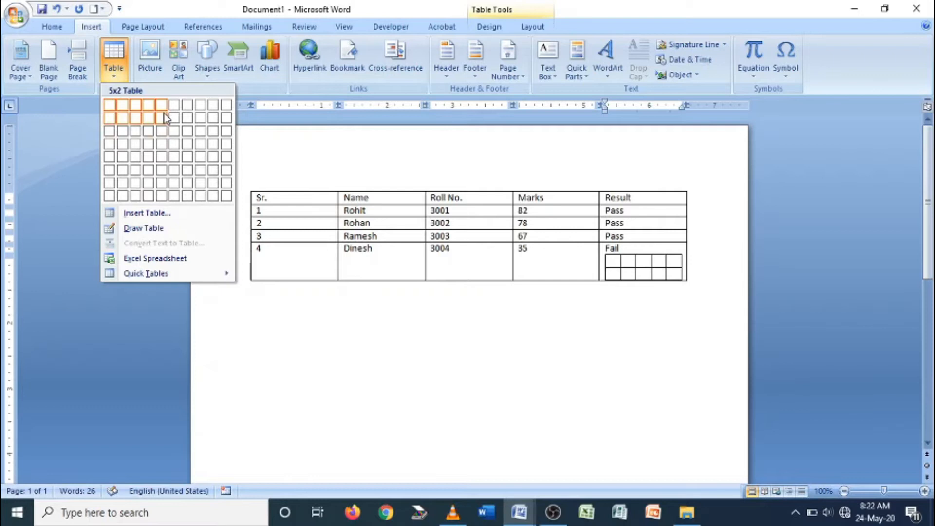
key("Escape")
left_click(278, 303)
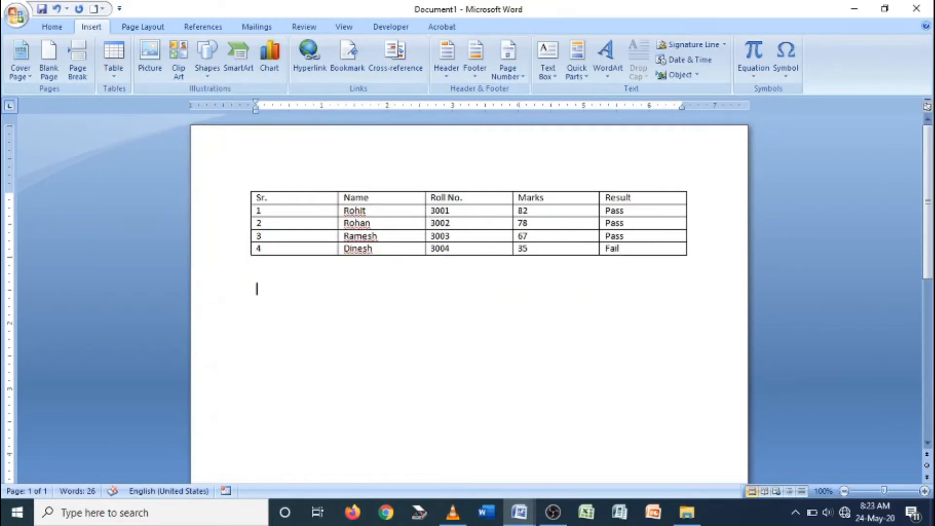
type("+")
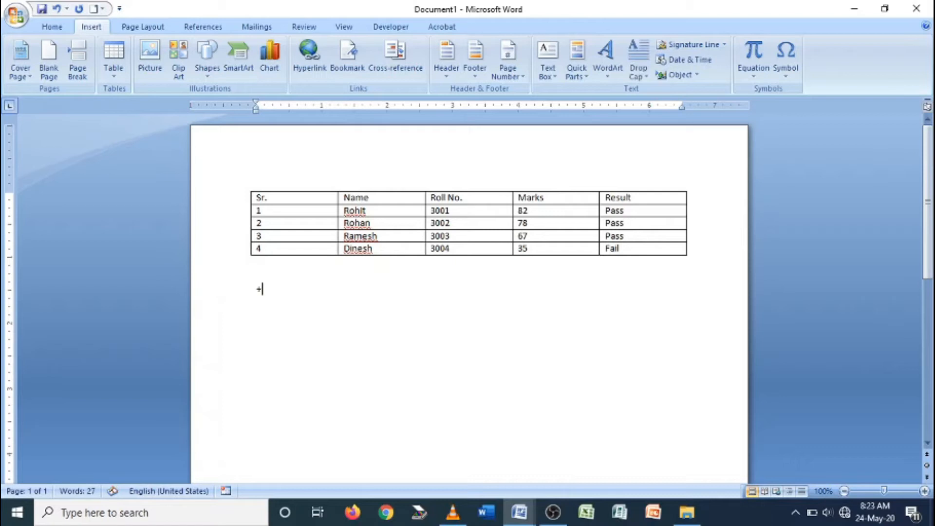
type("---")
type("---------------")
type("--+")
type("-------------")
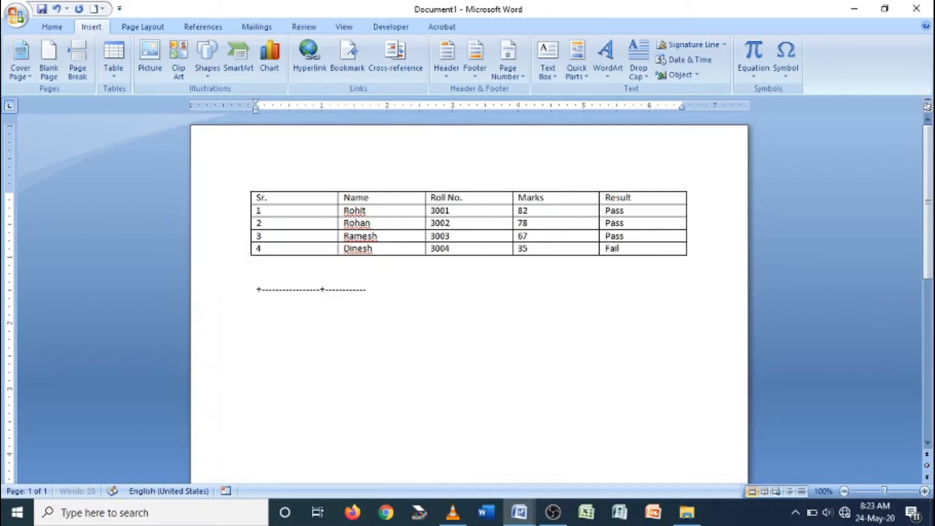
type("------+-------------")
type("-----------+")
key("Return")
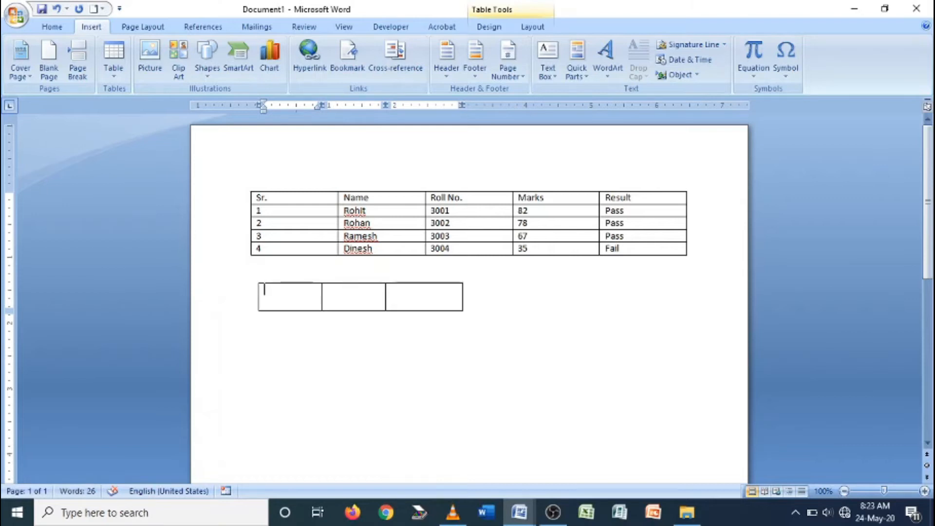
key("Tab")
key("Tab")
key("Tab")
key("Tab")
key("Tab")
key("Tab")
key("Tab")
key("Tab")
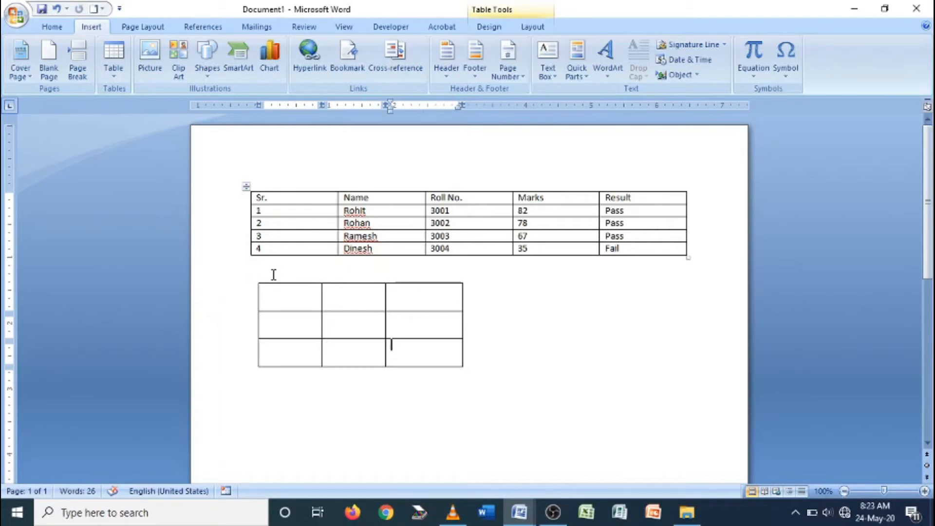
left_click(266, 290)
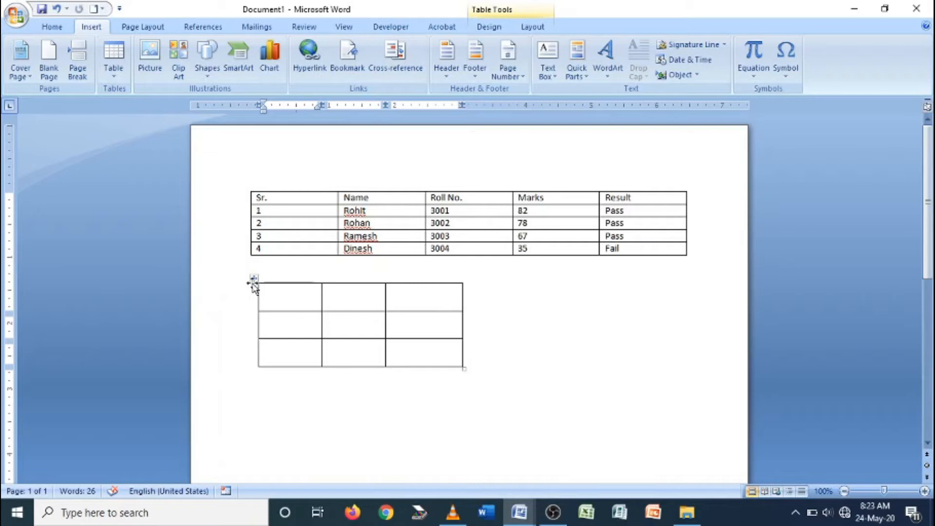
- Drag the empty table into the marks table and back out below it
left_click(251, 278)
left_click_drag(252, 278, 402, 326)
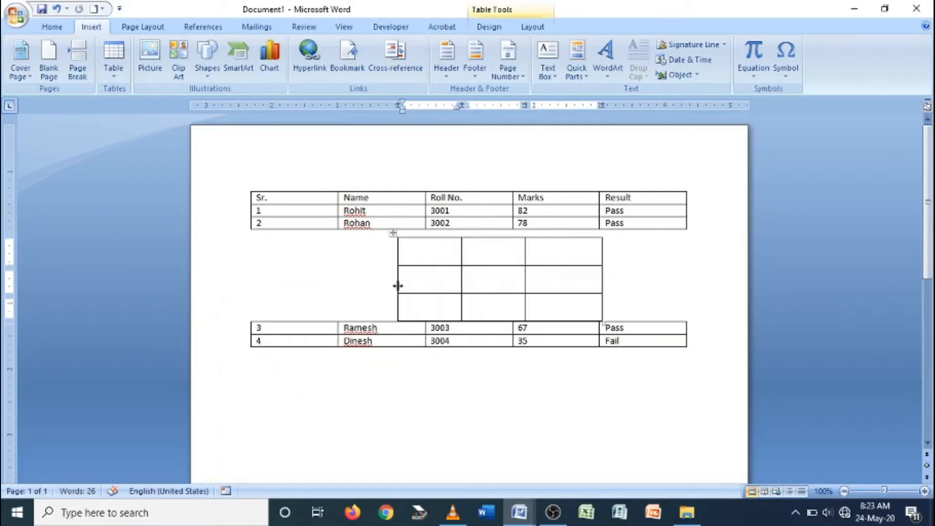
left_click_drag(393, 233, 317, 342)
left_click(392, 142)
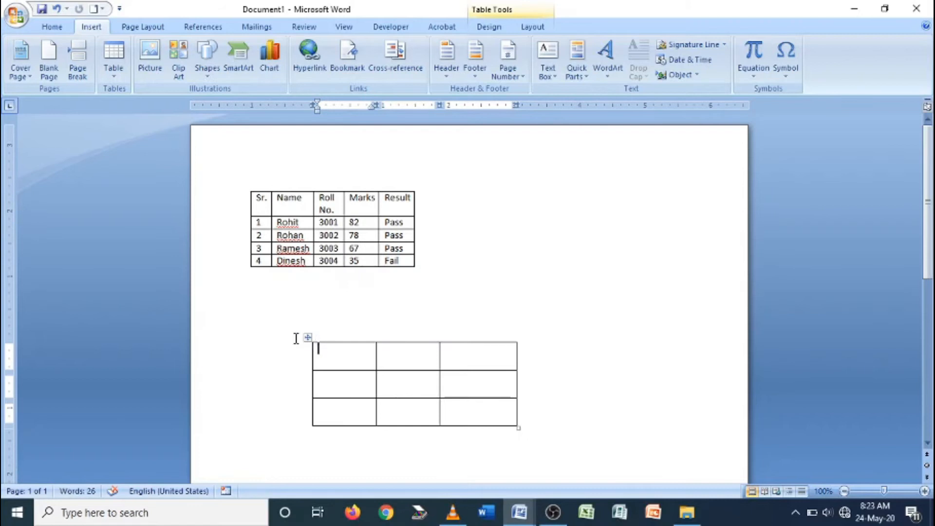
- Cut the empty 3x3 table out of the document
left_click(308, 336)
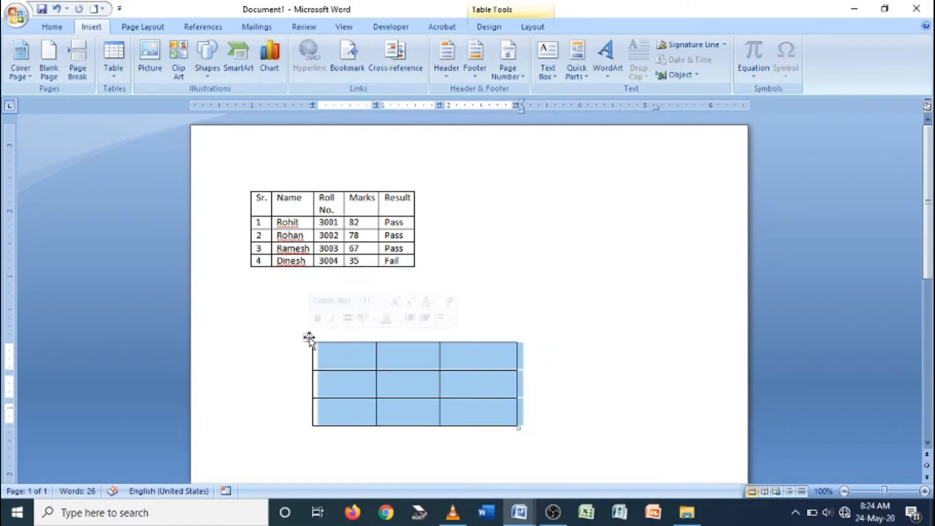
right_click(308, 338)
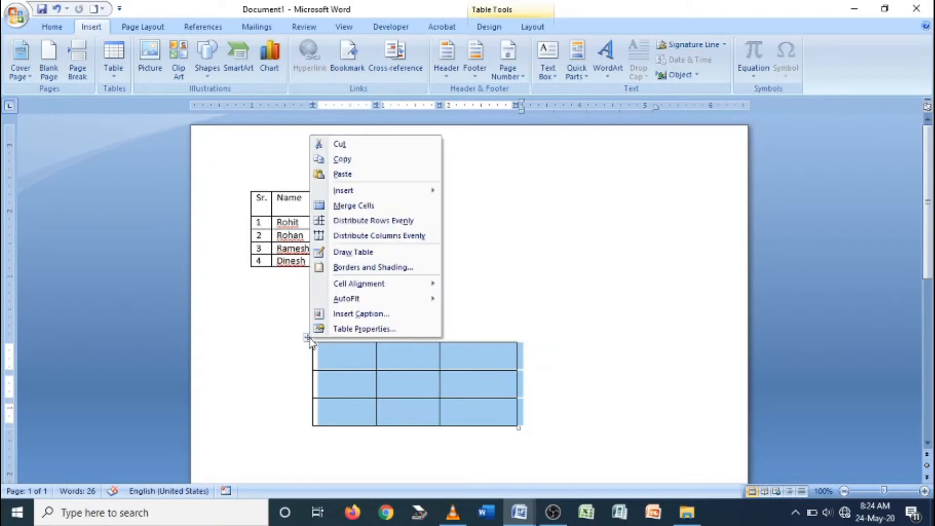
left_click(371, 145)
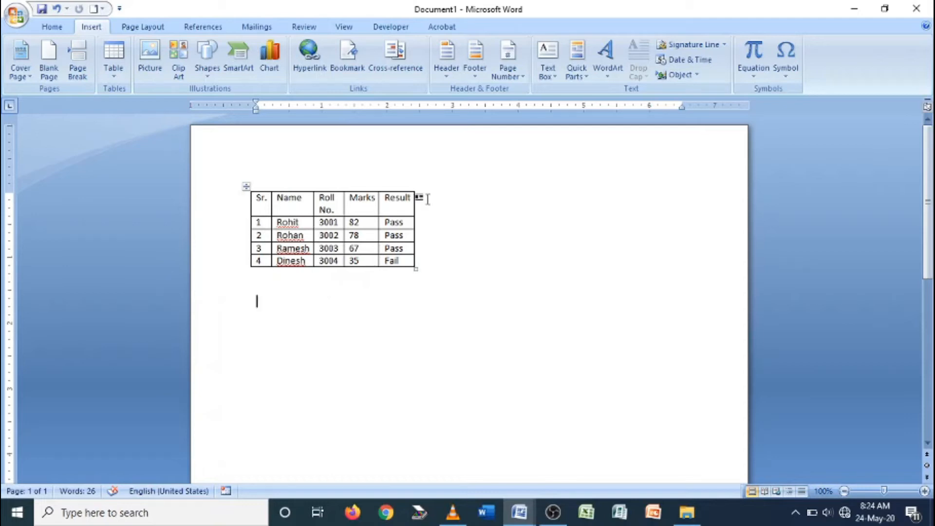
- Apply AutoFit Fixed Column Width to the student marks table
left_click(247, 186)
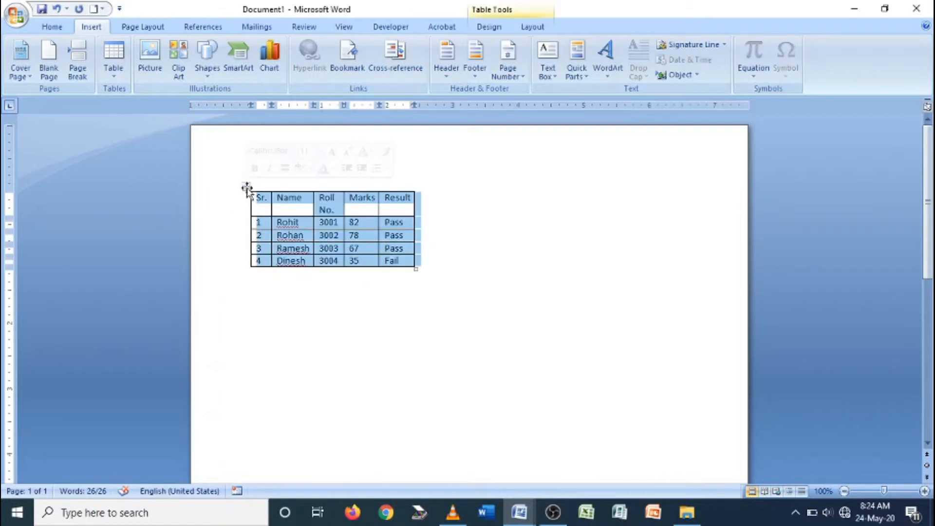
right_click(248, 188)
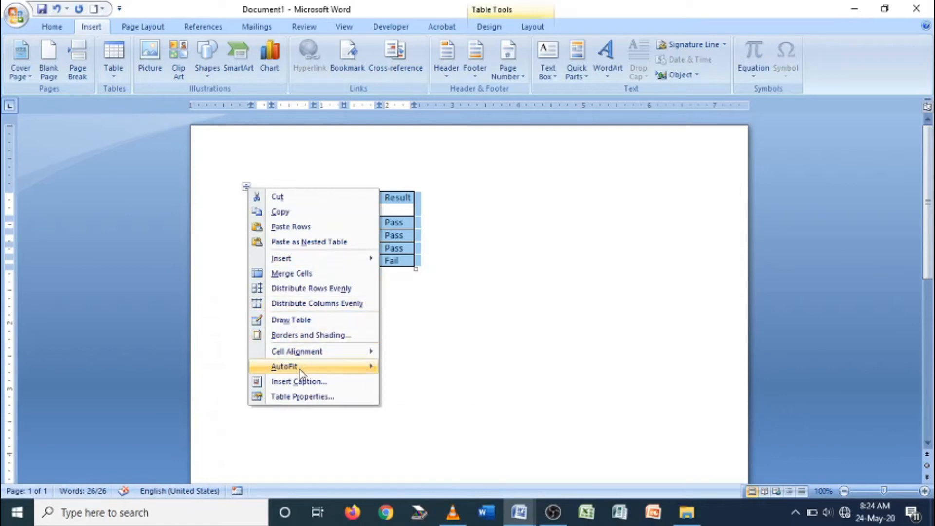
mouse_move(300, 370)
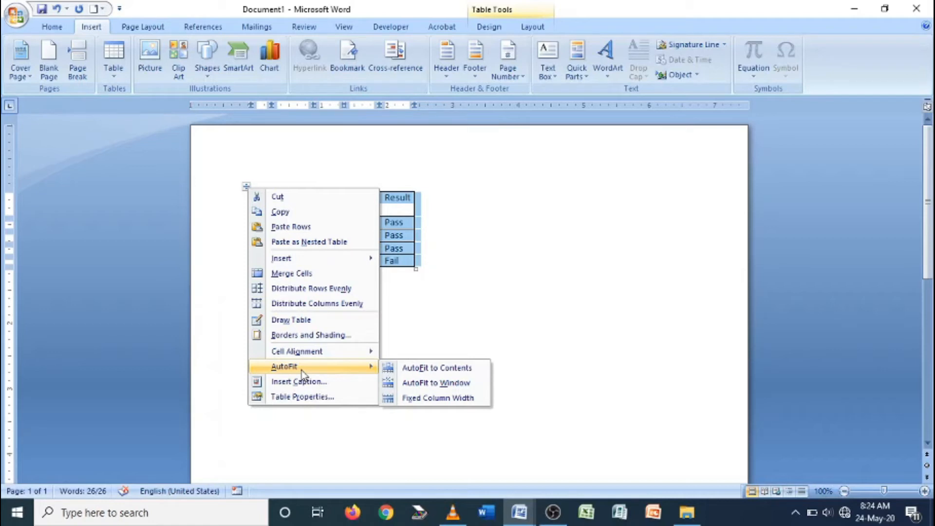
left_click(459, 401)
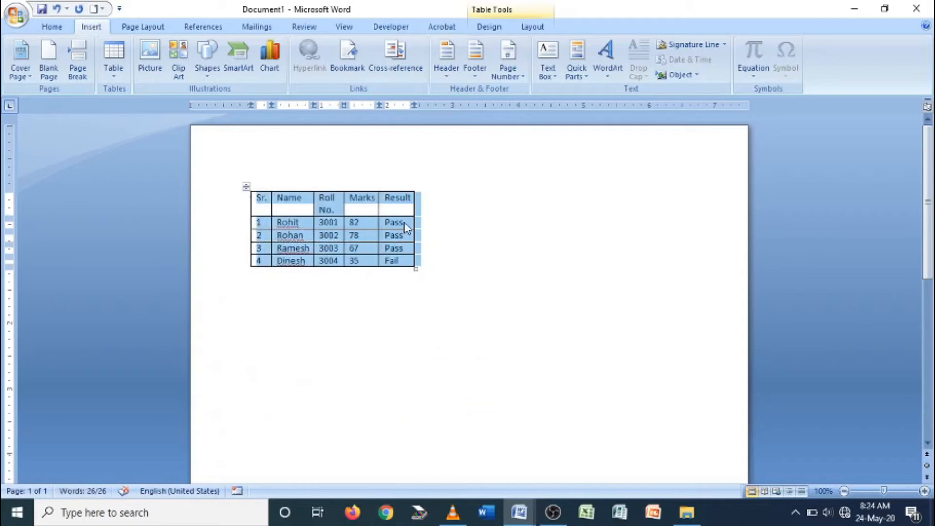
- Change the first student's name to Rohit Sharma
left_click(302, 224)
type("gu")
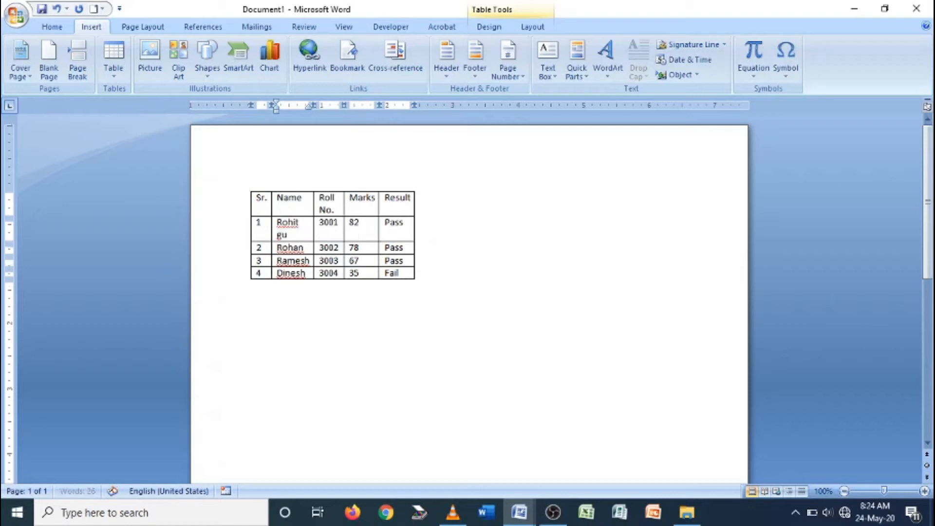
key("BackSpace")
key("BackSpace")
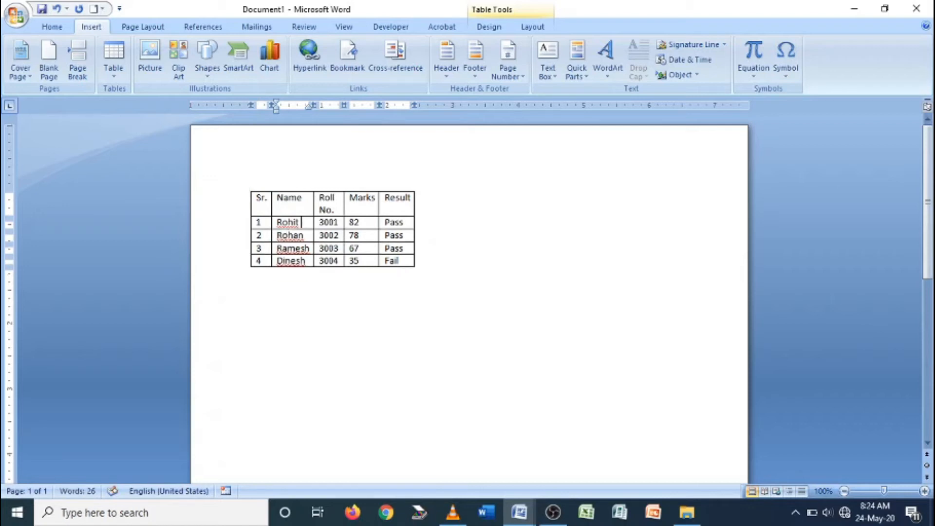
type("Sharma")
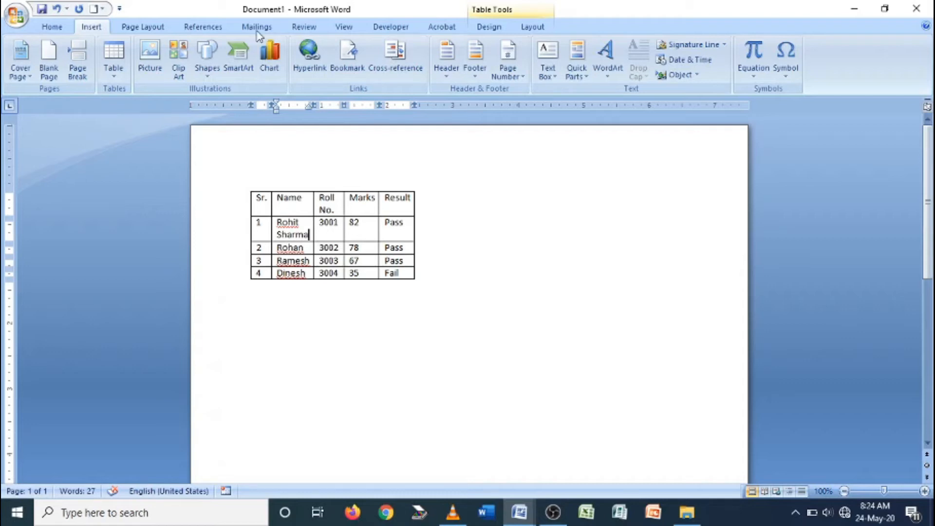
- Apply AutoFit to Contents to the student table so Rohit Sharma fits on one line
left_click(251, 185)
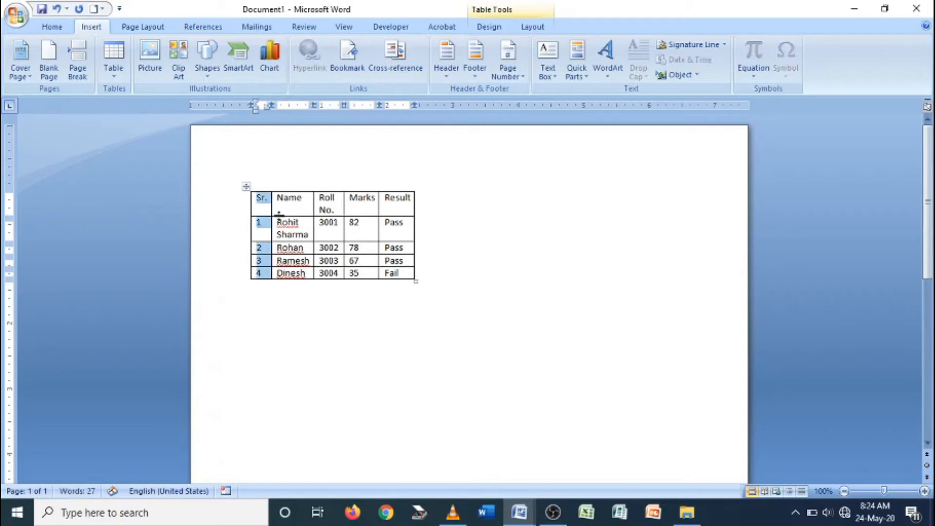
left_click(247, 187)
right_click(247, 187)
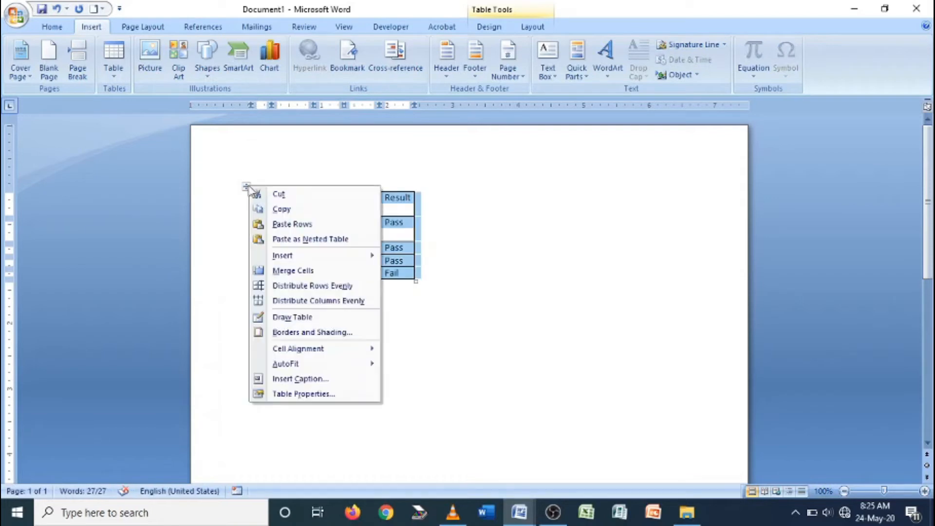
mouse_move(329, 364)
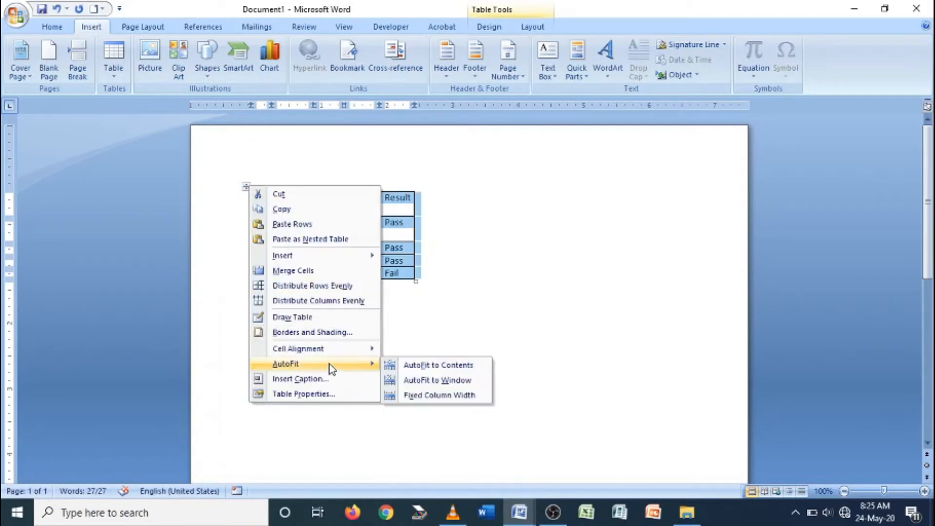
left_click(460, 366)
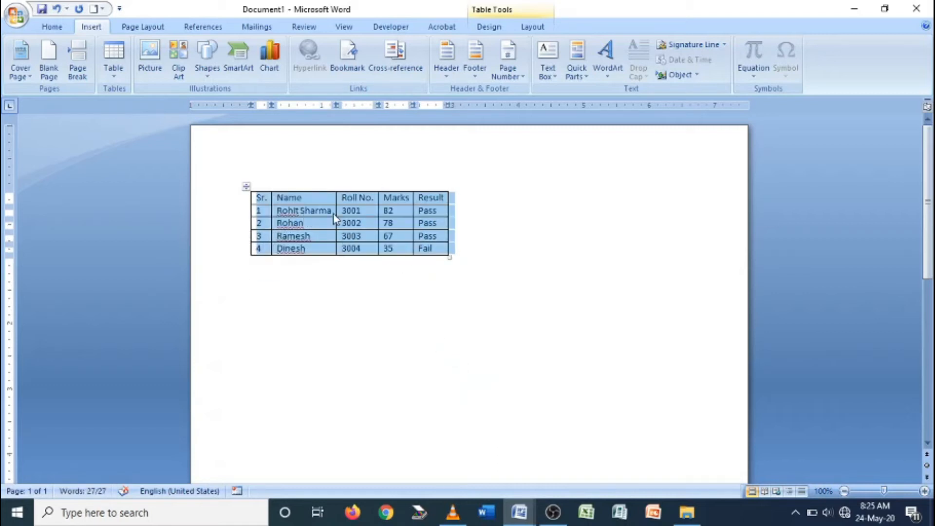
left_click(317, 223)
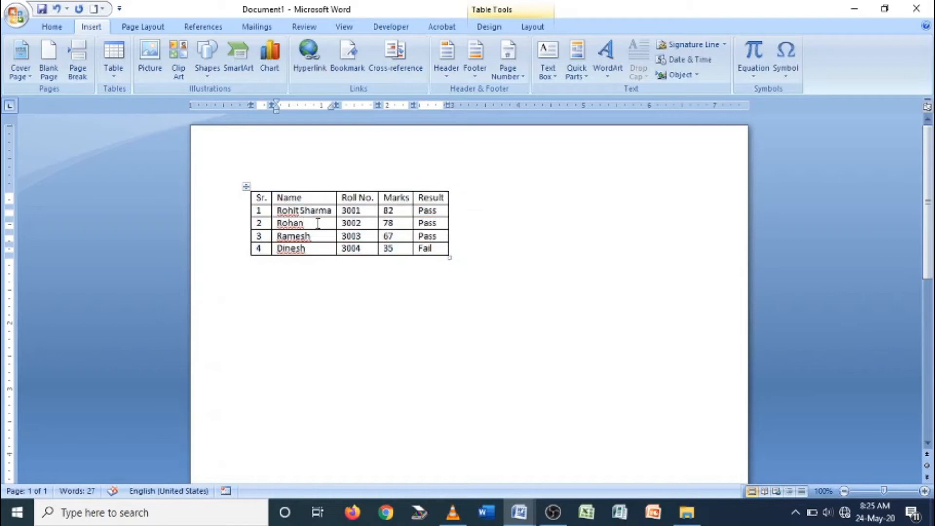
type("Kumar s")
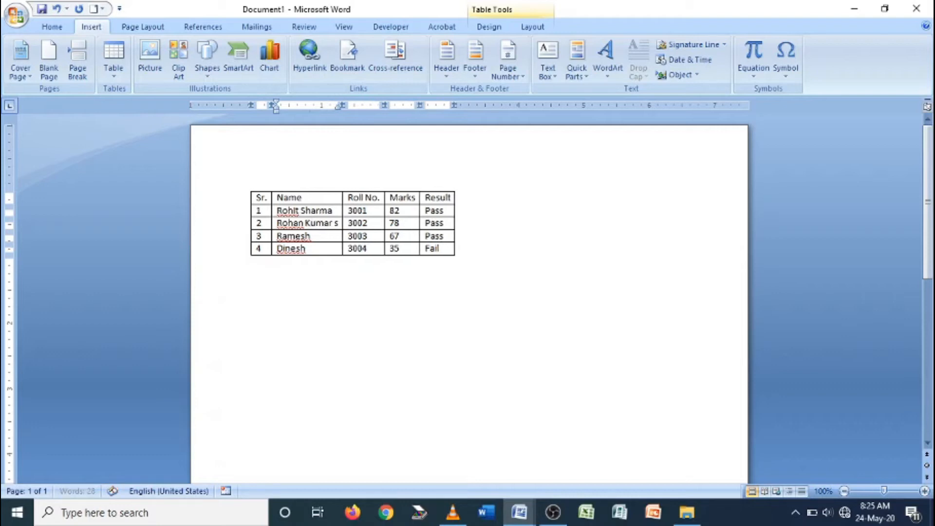
type("ingh")
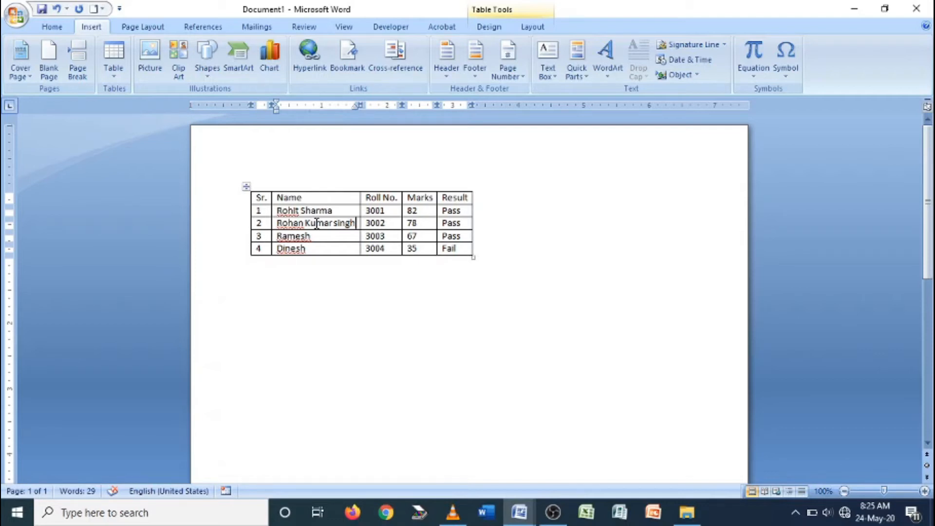
- Apply AutoFit to Window to the student table, then deselect it
right_click(246, 187)
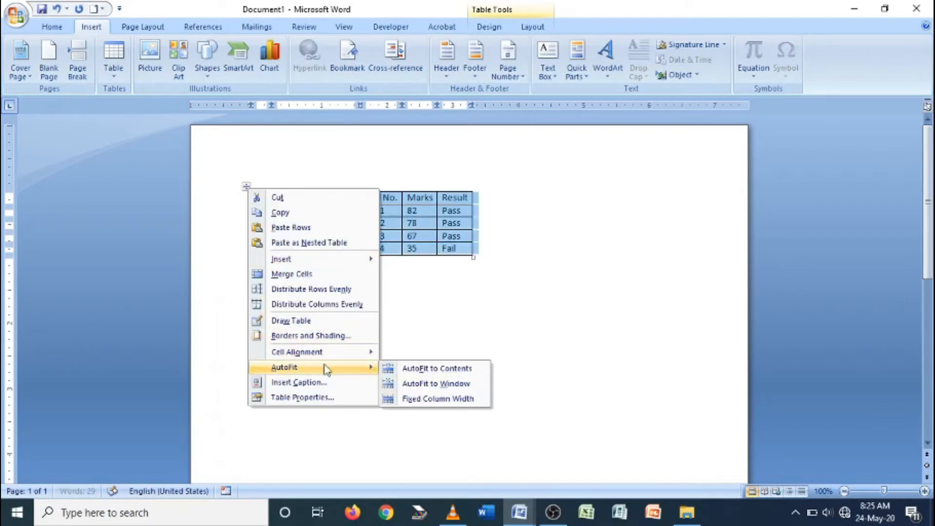
left_click(526, 220)
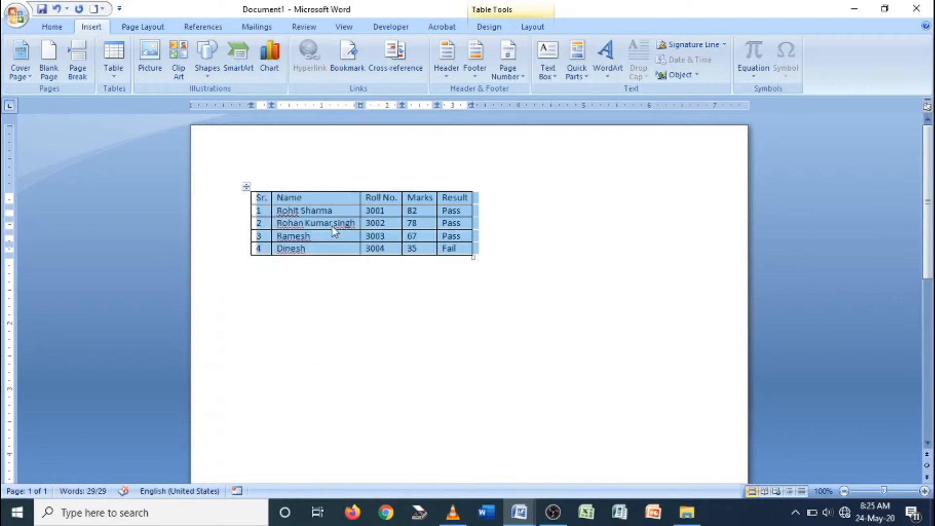
right_click(245, 185)
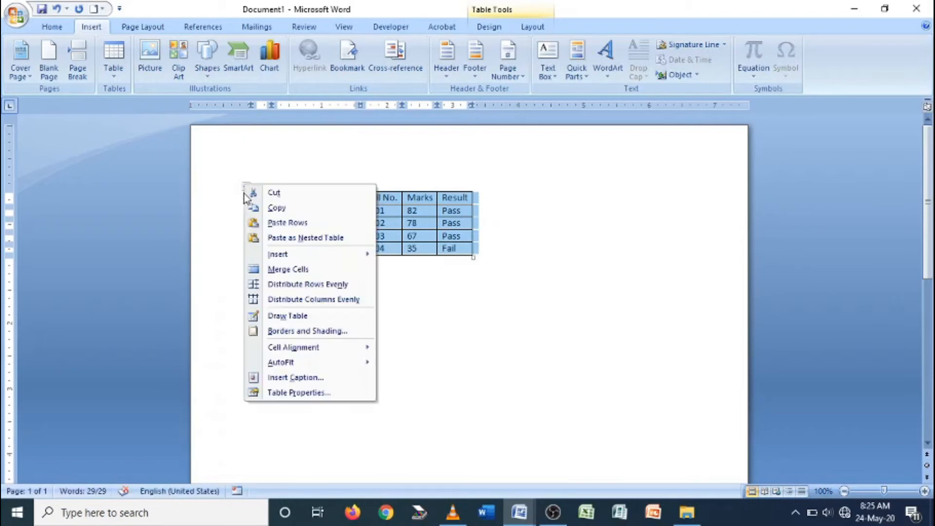
mouse_move(304, 365)
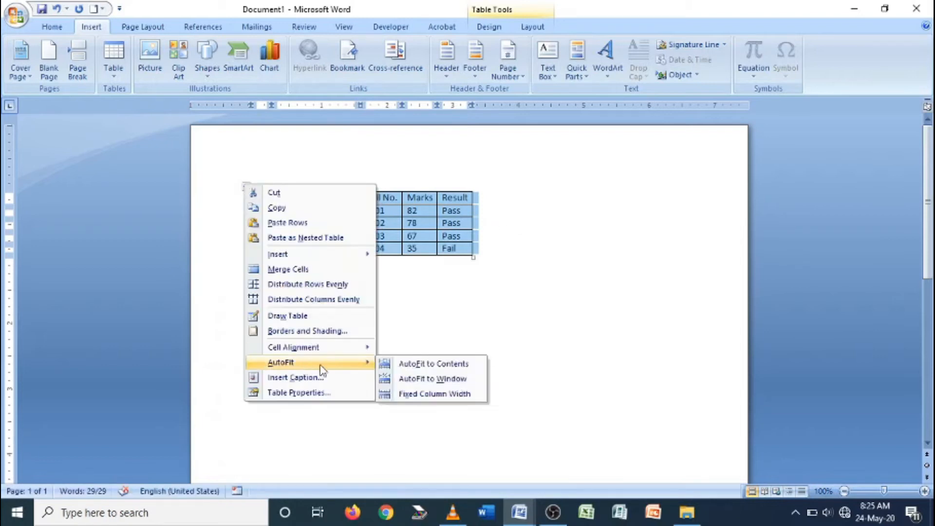
left_click(435, 383)
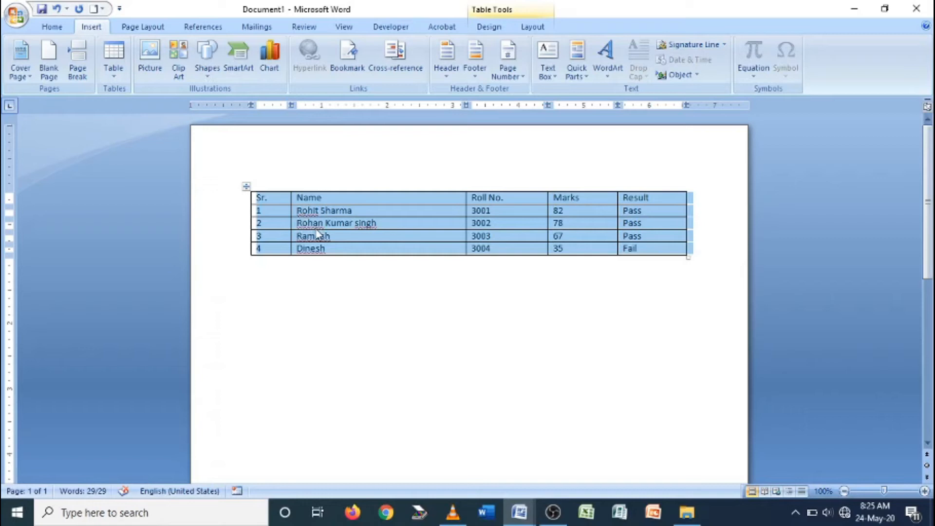
left_click(345, 224)
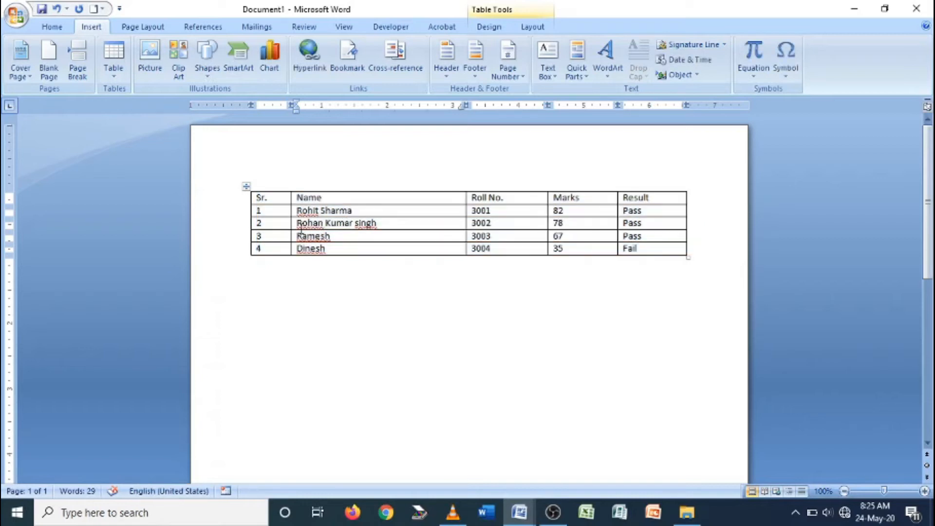
- Place the caret at the end of row 2 and zoom the document to 150% with Ctrl+scroll
left_click(353, 223)
left_click(690, 222)
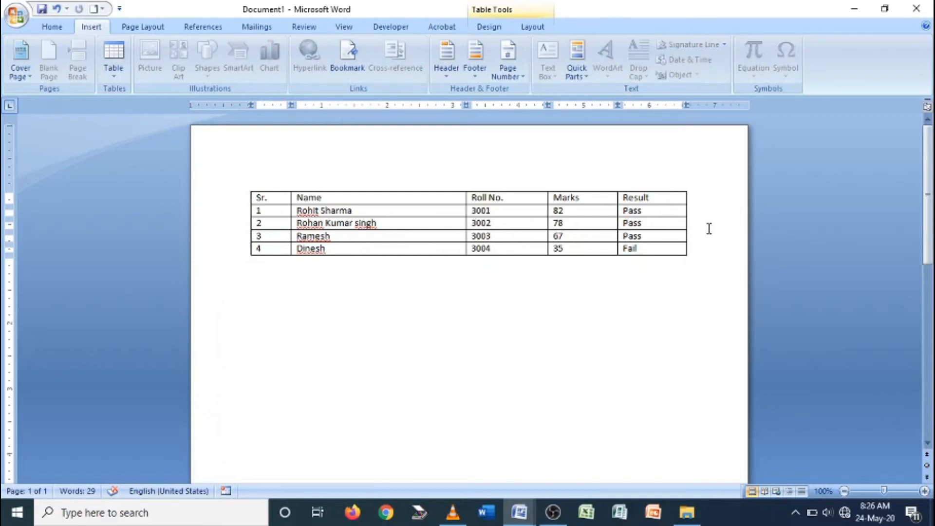
scroll(705, 231, "up", 1)
scroll(705, 231, "up", 2)
scroll(789, 259, "up", 1)
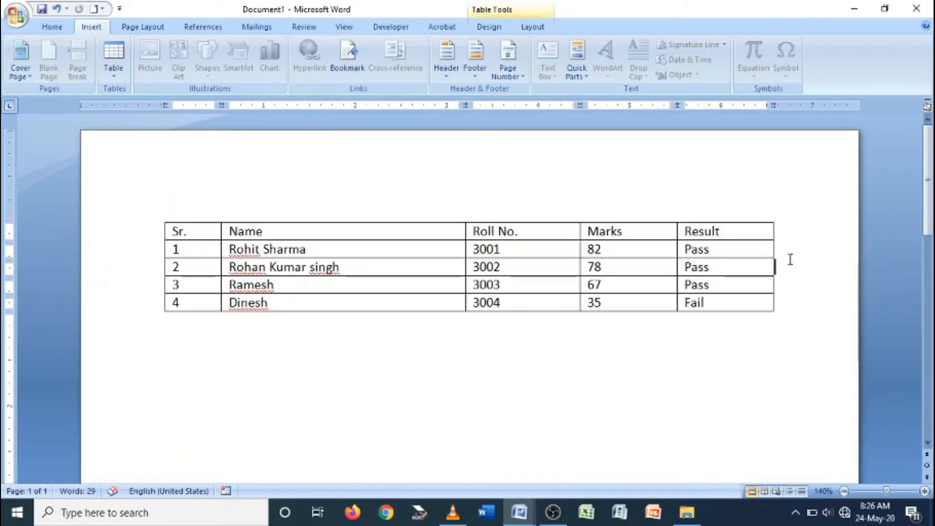
scroll(797, 271, "up", 1)
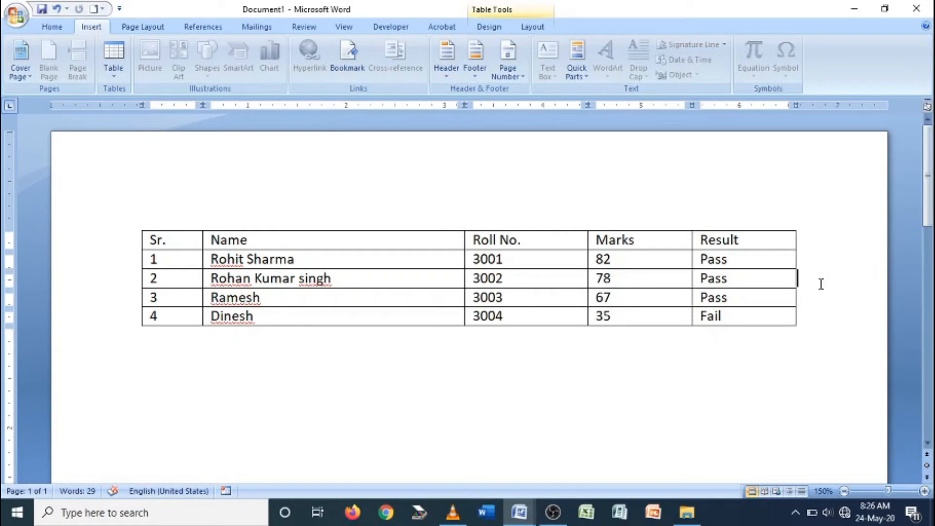
- Insert blank rows after the roll 3002 row and after the roll 3003 row
key("Return")
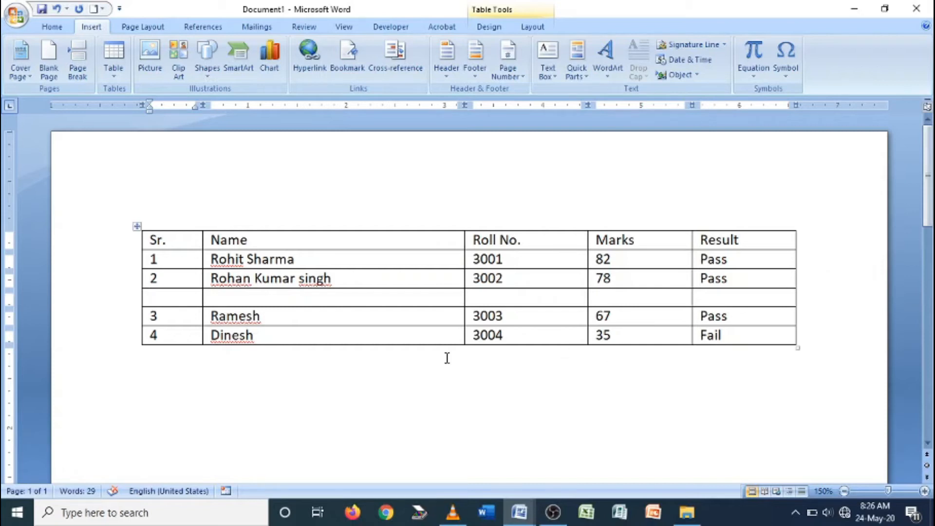
left_click(133, 325)
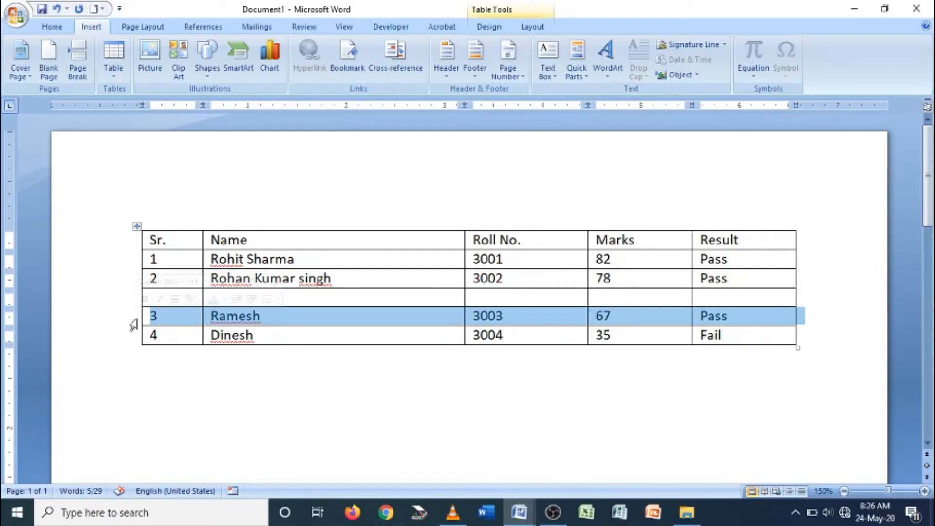
right_click(138, 323)
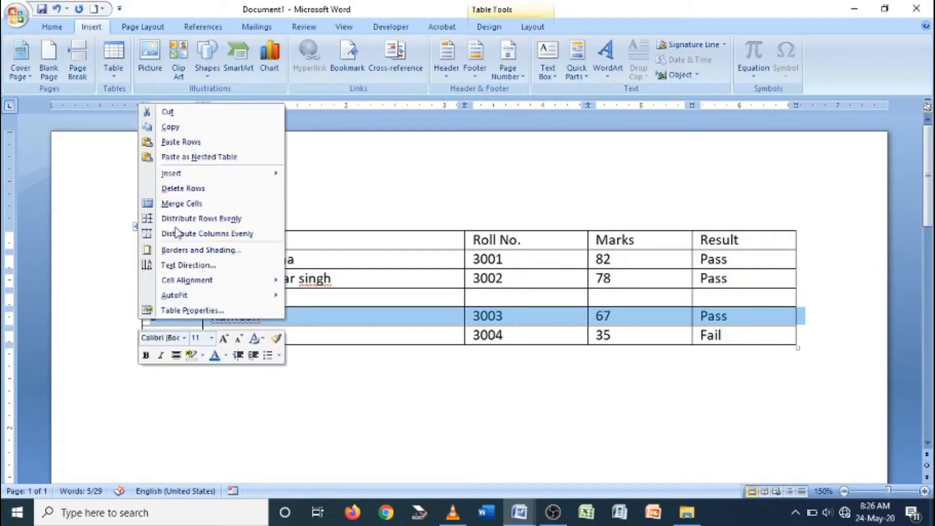
mouse_move(195, 179)
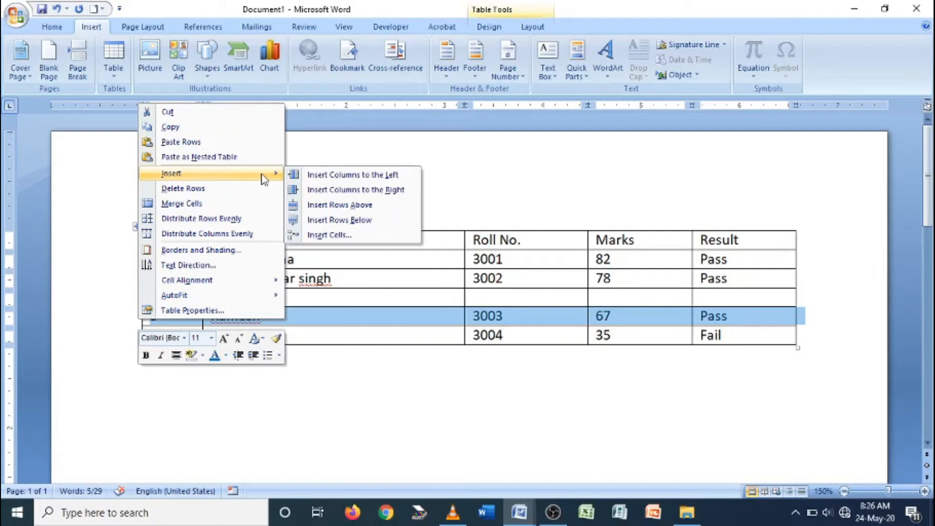
left_click(381, 222)
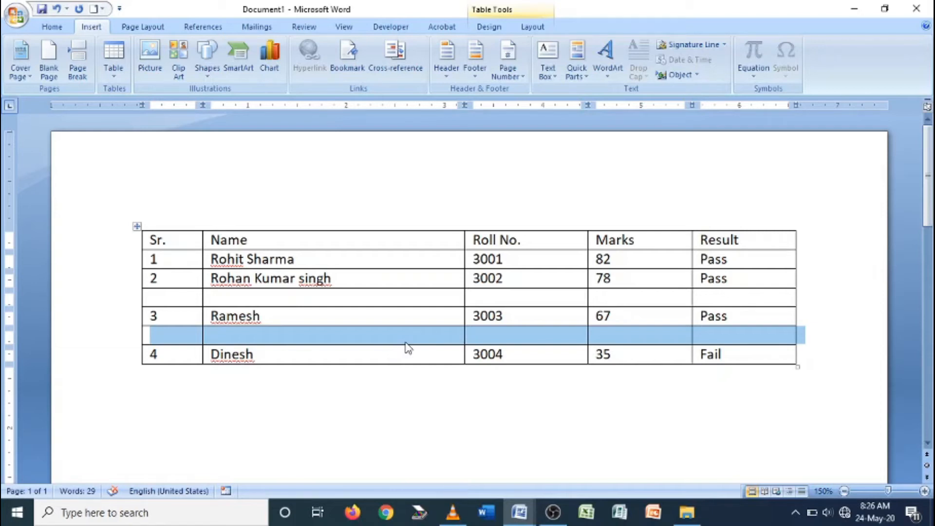
- Insert a blank column to the right of Name, between Name and Roll No
left_click(245, 220)
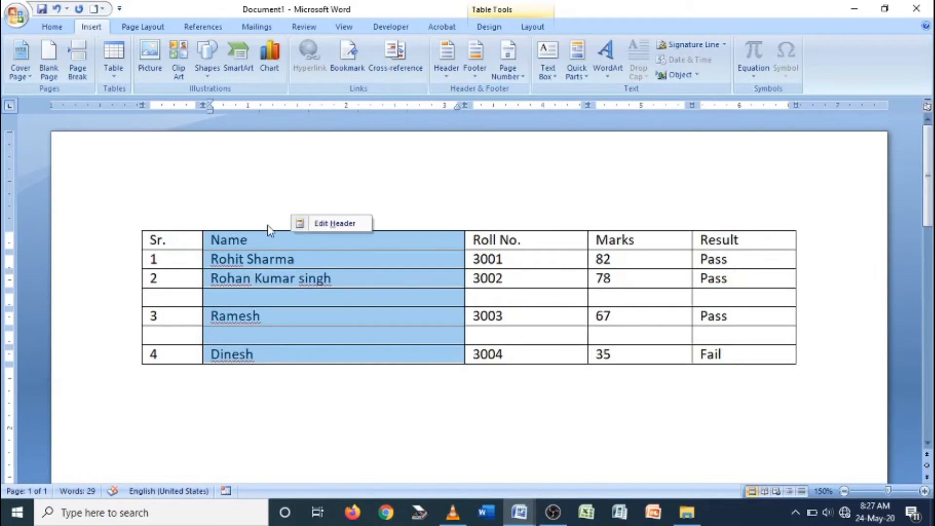
right_click(265, 242)
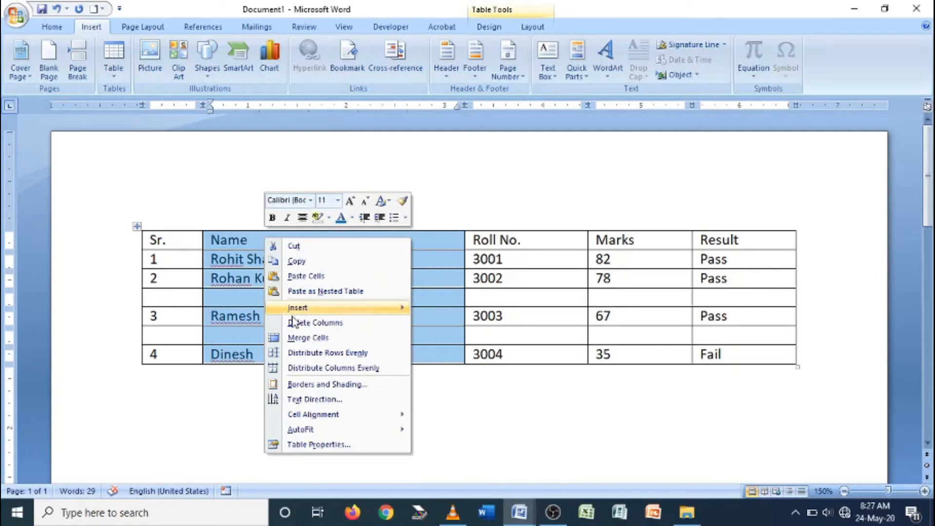
mouse_move(299, 312)
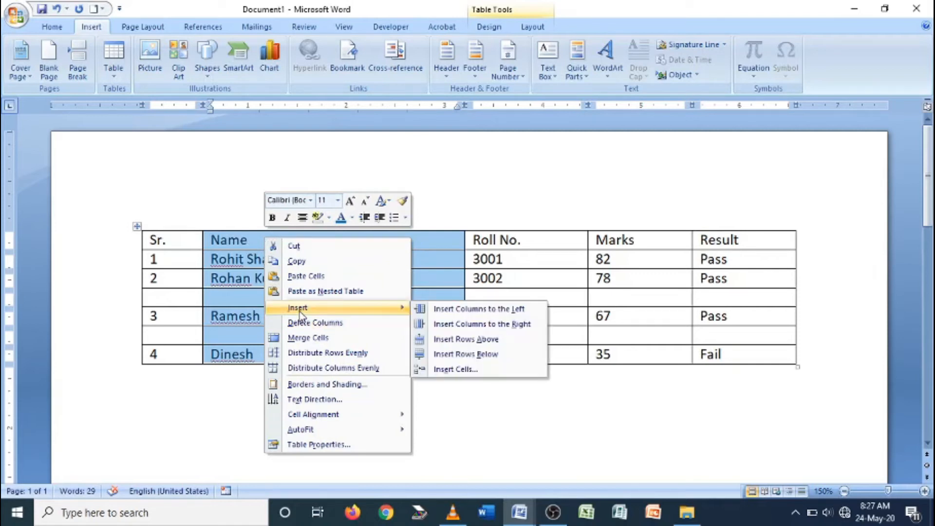
left_click(462, 326)
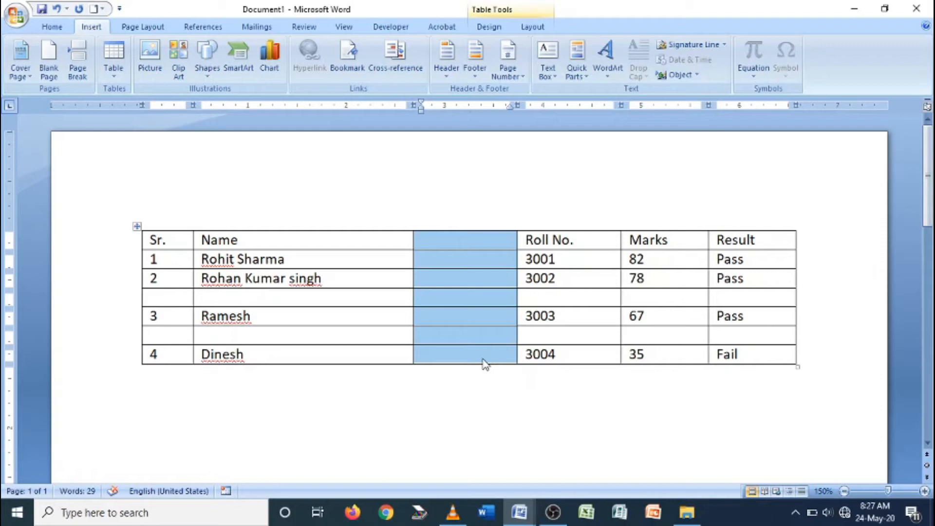
left_click(341, 323)
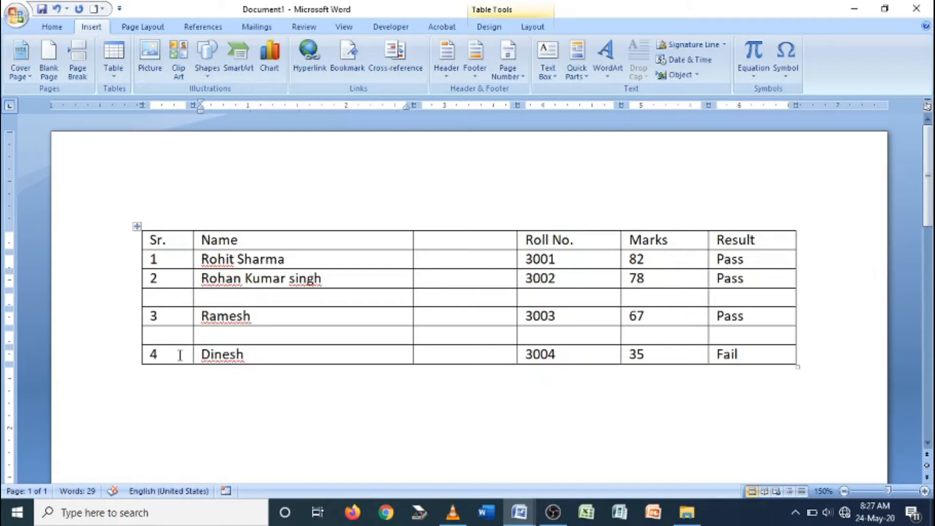
- Split the table above the Sr. 3 row, rejoin it, split again, then undo the split
left_click(164, 295)
left_click_drag(151, 315, 735, 354)
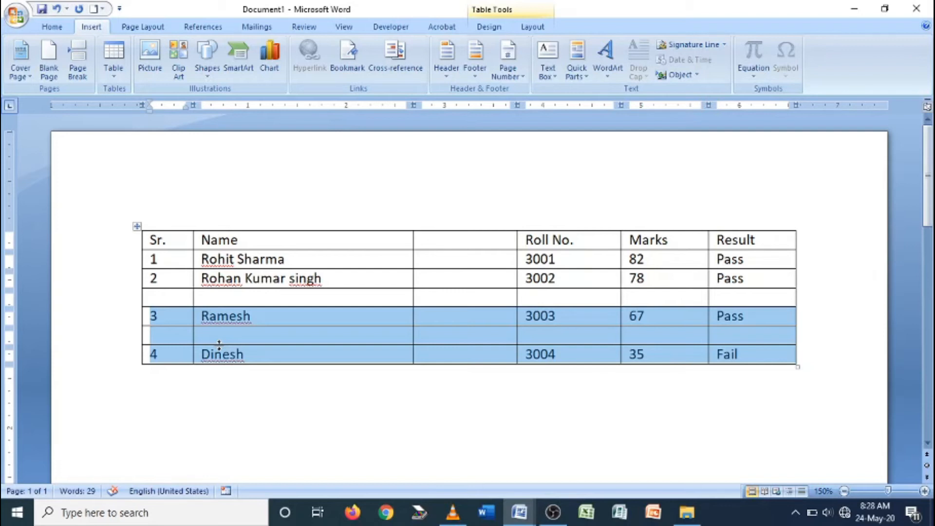
key("ctrl+shift+Return")
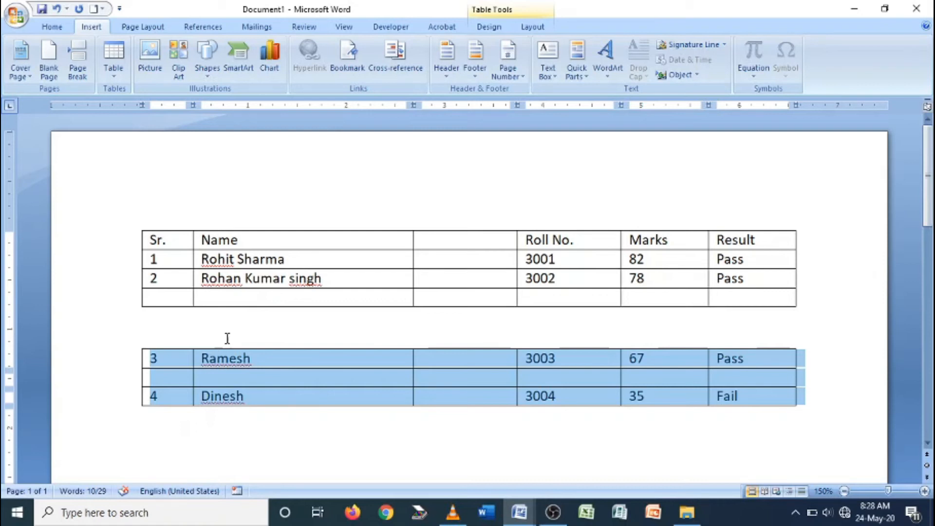
left_click(230, 326)
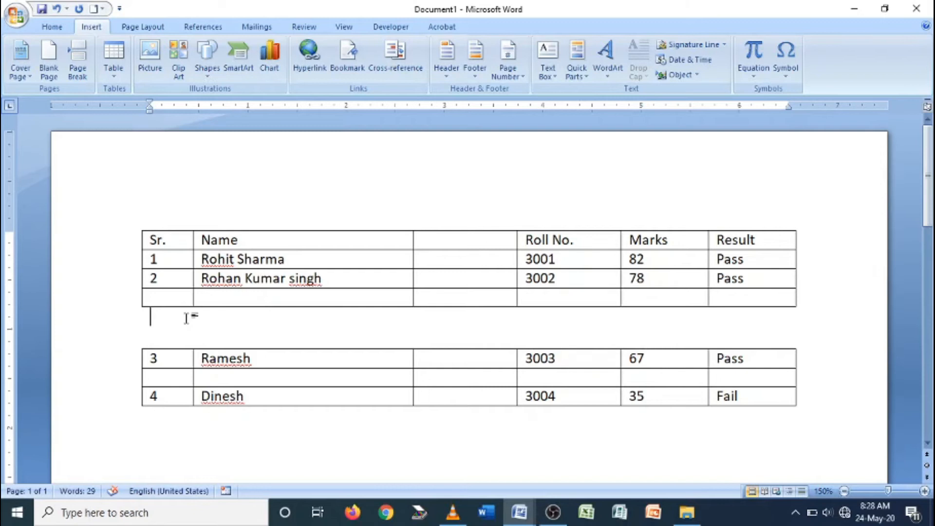
key("Delete")
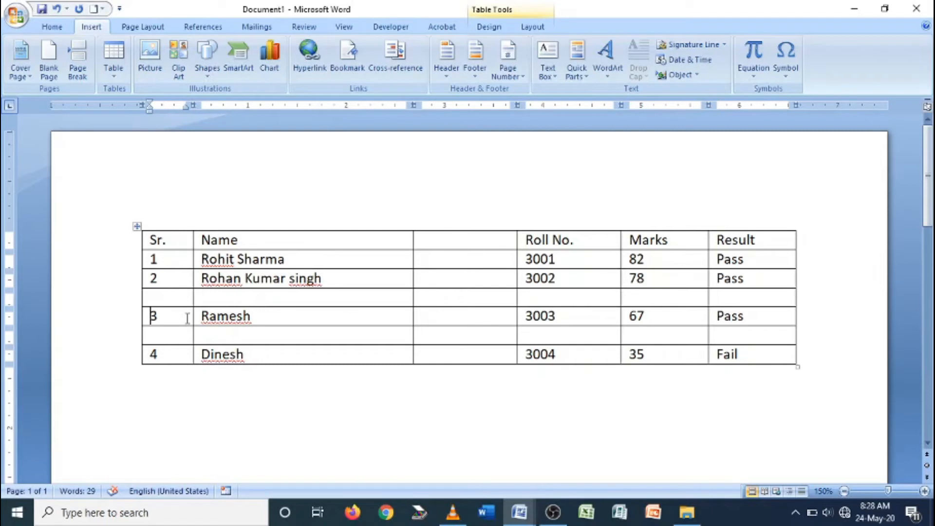
key("ctrl+shift+Return")
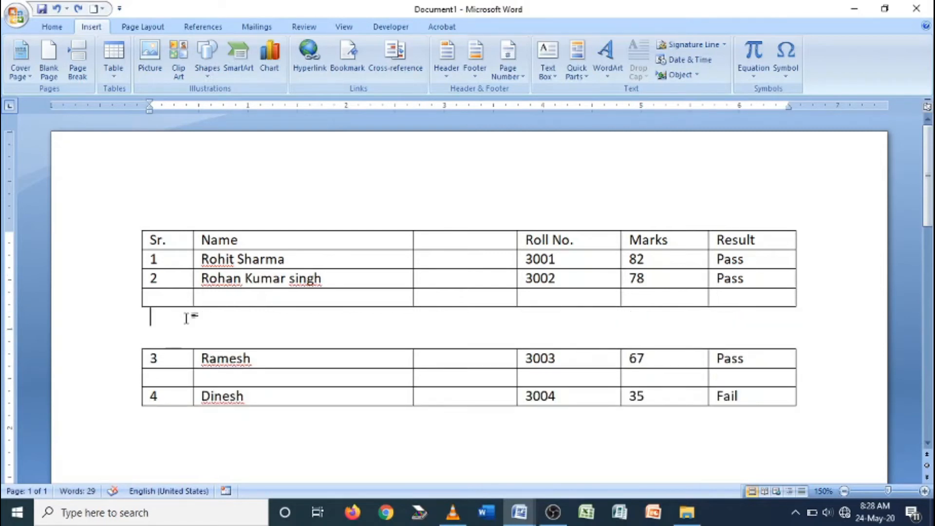
key("ctrl+z")
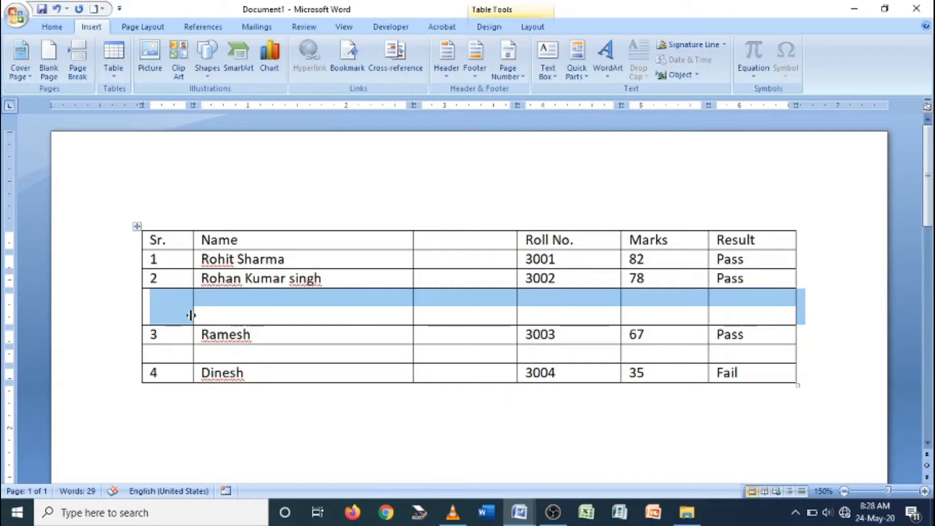
- Select the entire Sr. 3 row (roll 3003) of the table
left_click(226, 315)
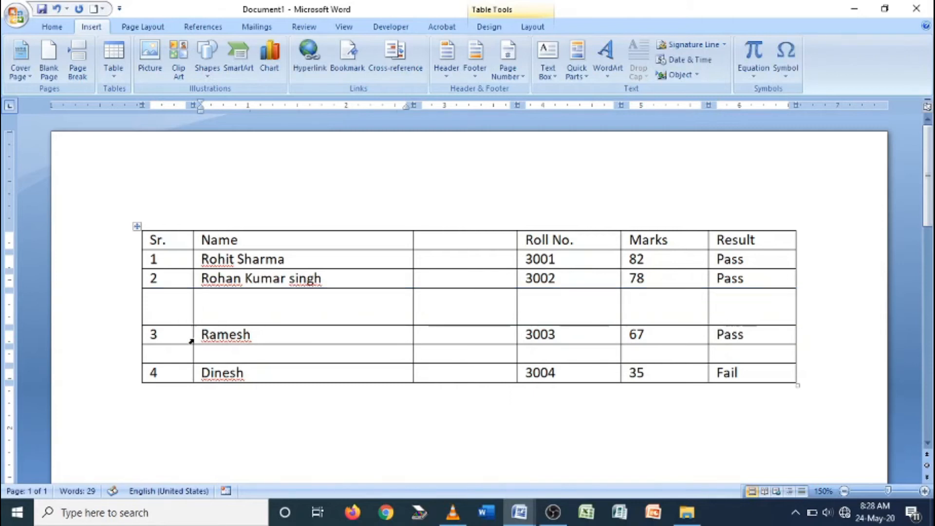
left_click(120, 342)
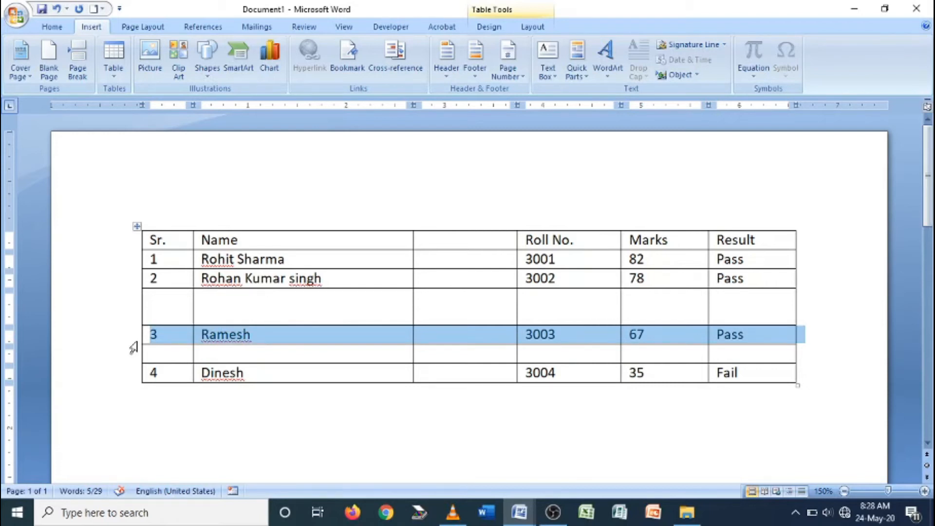
- Shift the Sr. 3 row (roll 3003) down until it is the last row, below roll 3004
key("alt+shift+Up")
key("alt+shift+Up")
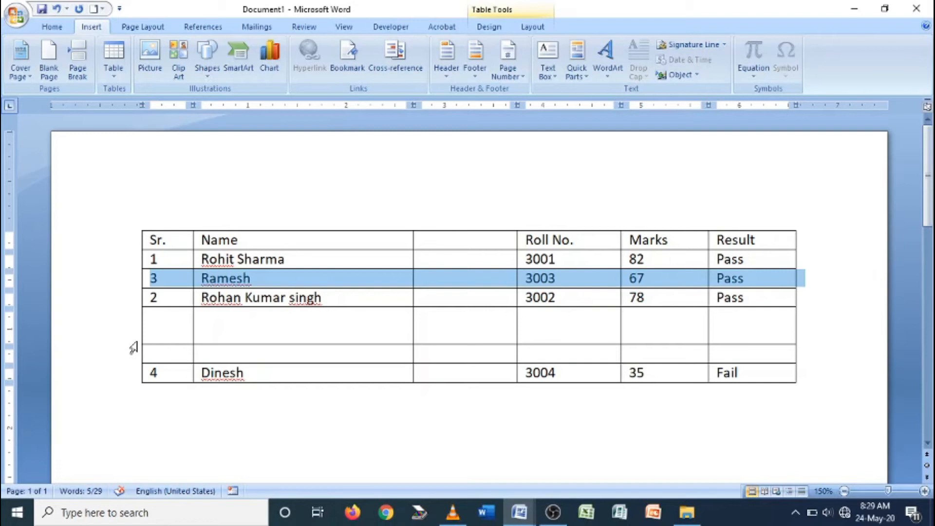
key("alt+shift+Down")
key("alt+shift+Down")
key("alt+shift+Down")
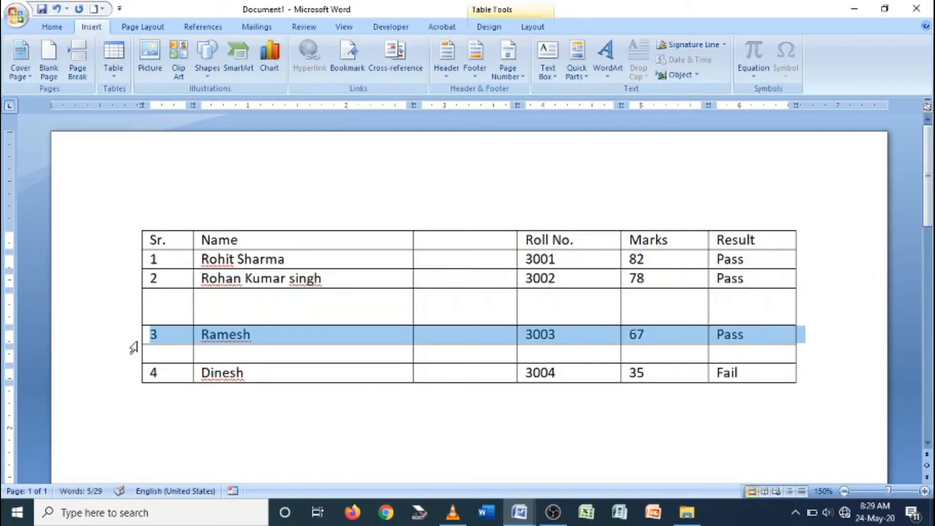
key("alt+shift+Down")
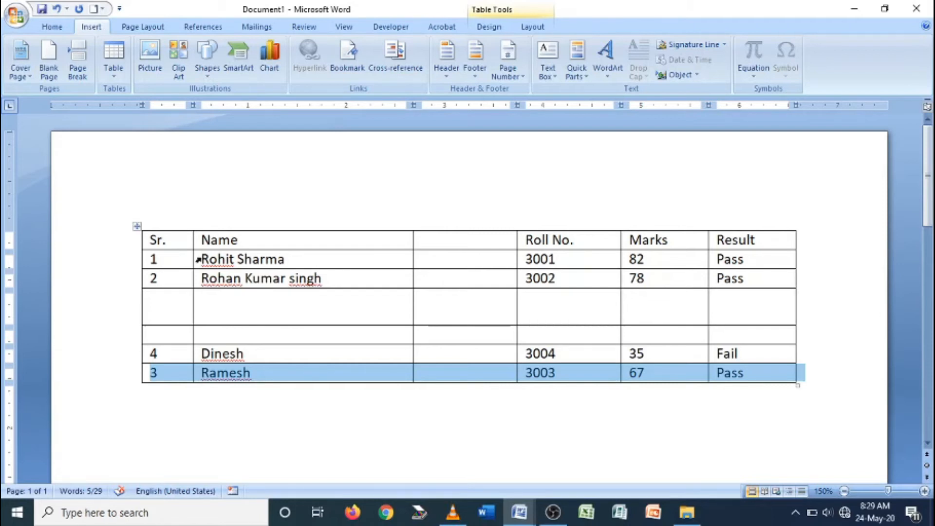
- Merge the first two students' Name cells (rows 1 and 2) into a single cell
left_click_drag(201, 259, 327, 279)
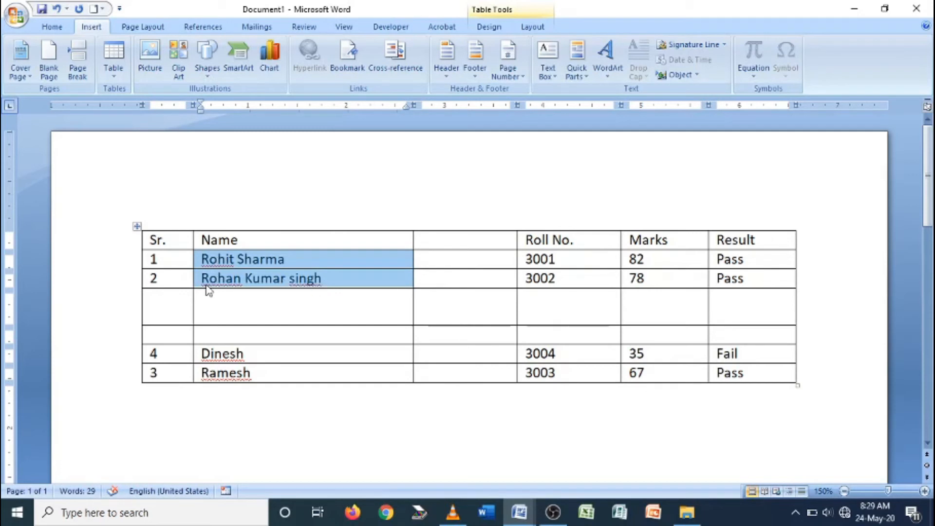
right_click(231, 263)
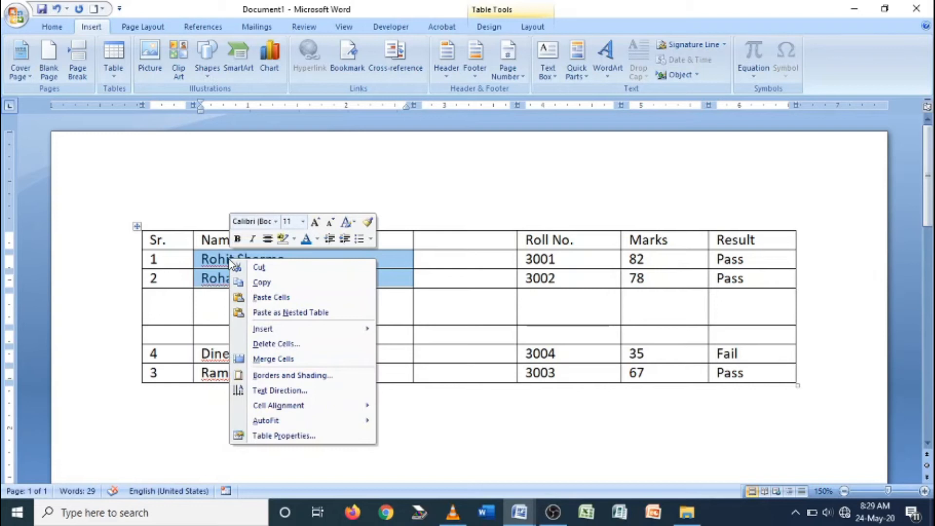
left_click(342, 364)
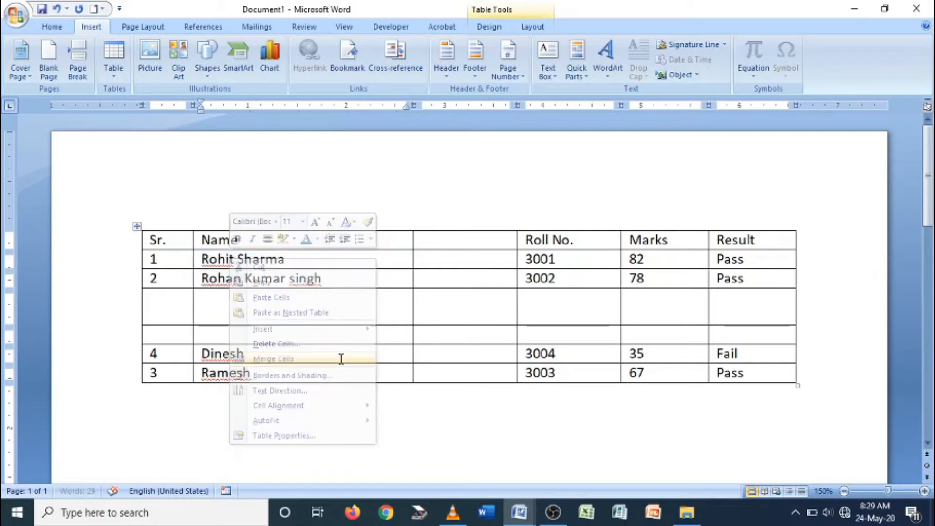
left_click(314, 278)
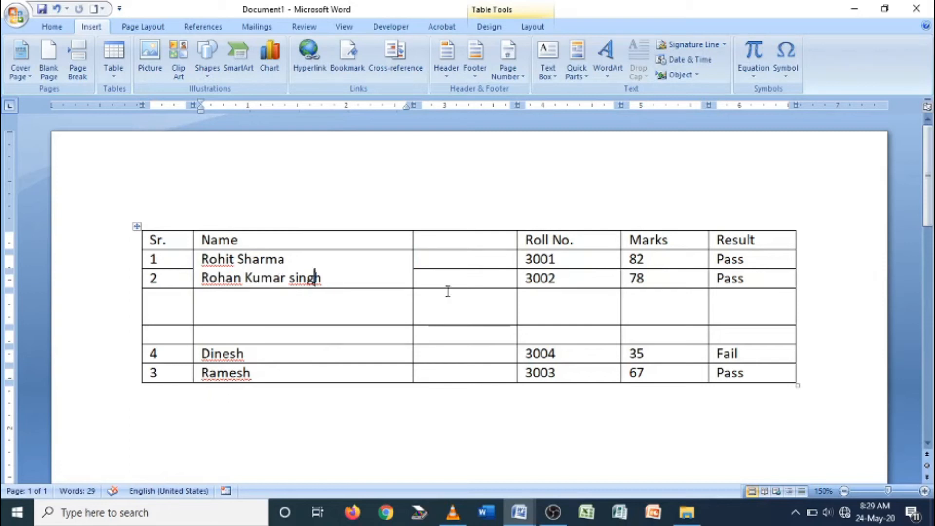
- Delete the empty column between Name and Roll No
left_click(460, 224)
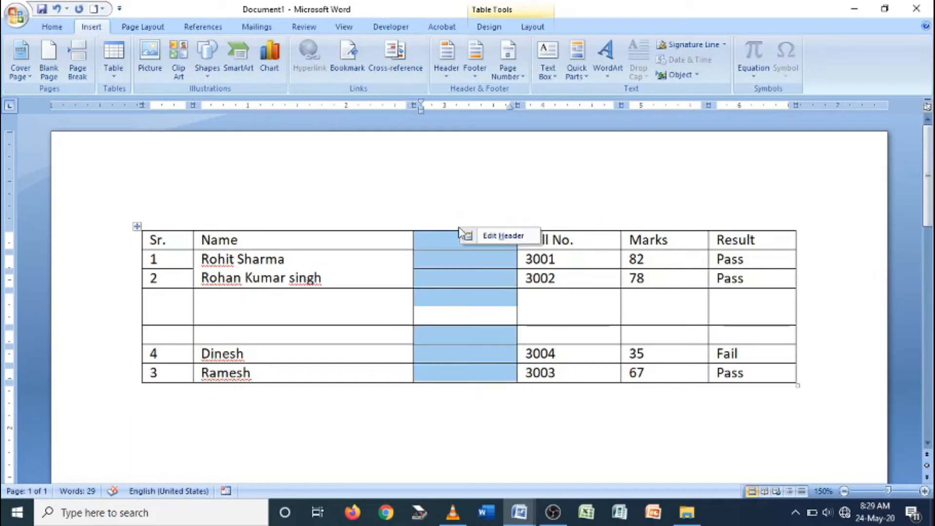
right_click(439, 263)
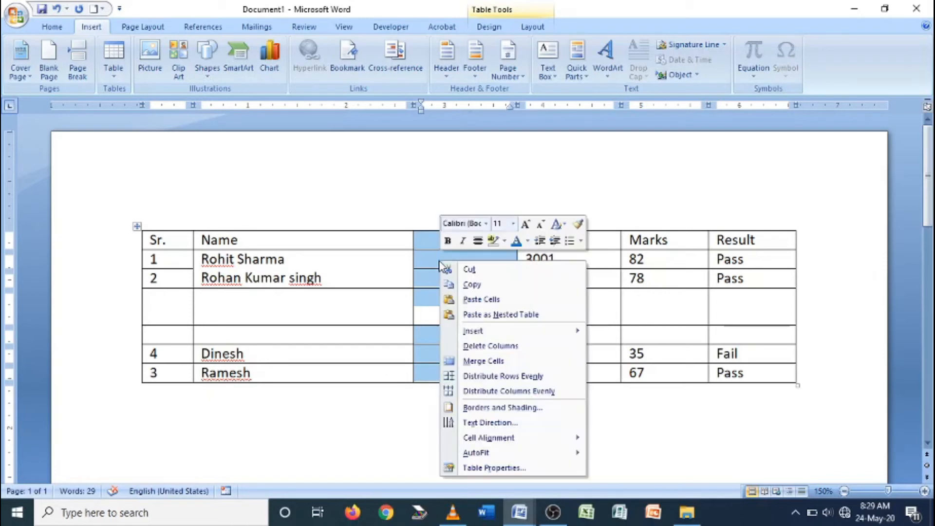
left_click(480, 348)
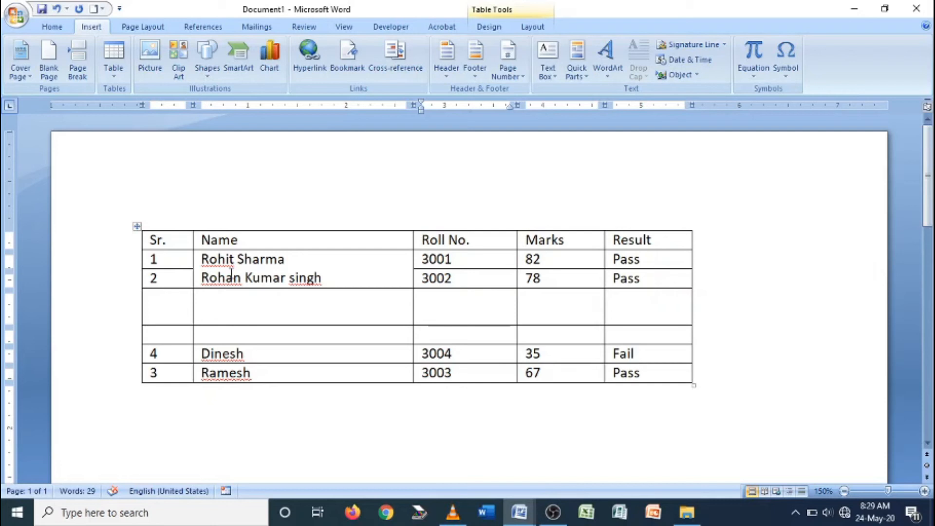
- Select both student names inside the merged Name cell
left_click_drag(237, 260, 241, 282)
left_click_drag(310, 281, 349, 274)
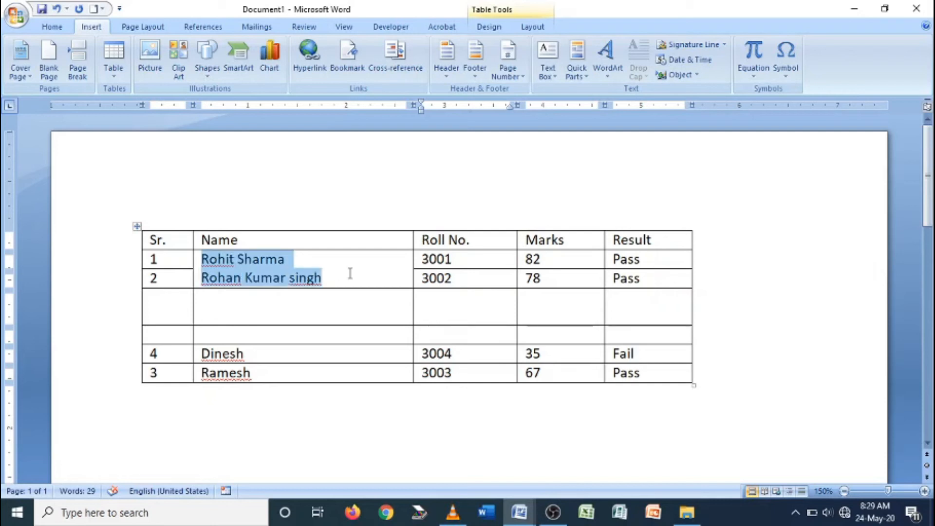
right_click(227, 269)
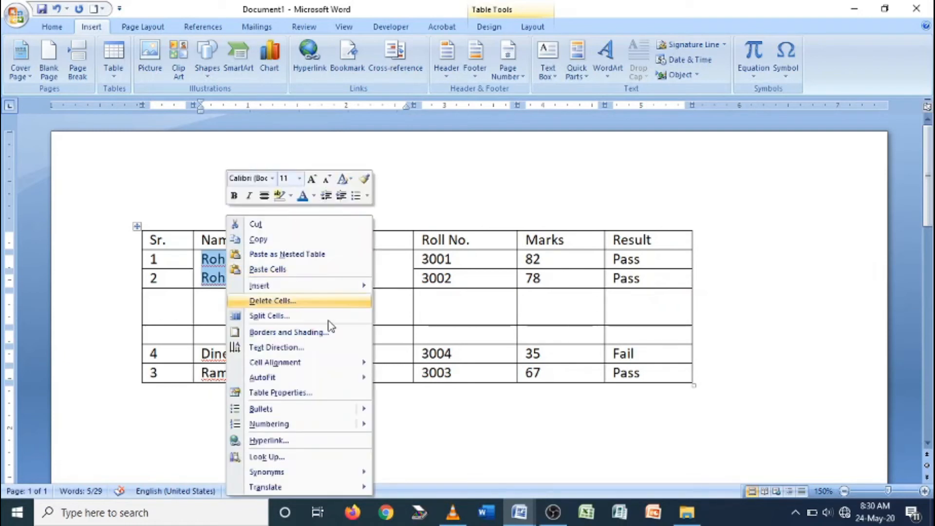
- Split the merged Name cell into 1 column and 2 rows
left_click(270, 316)
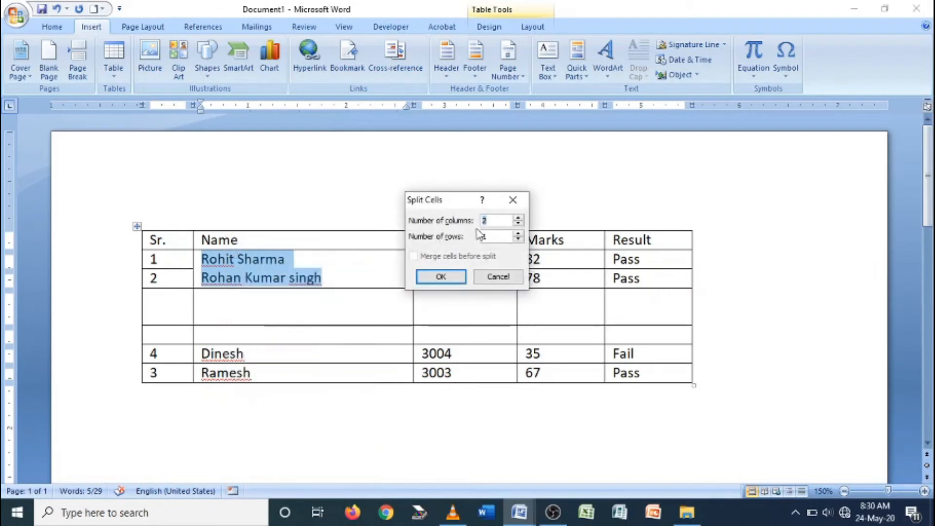
left_click(518, 224)
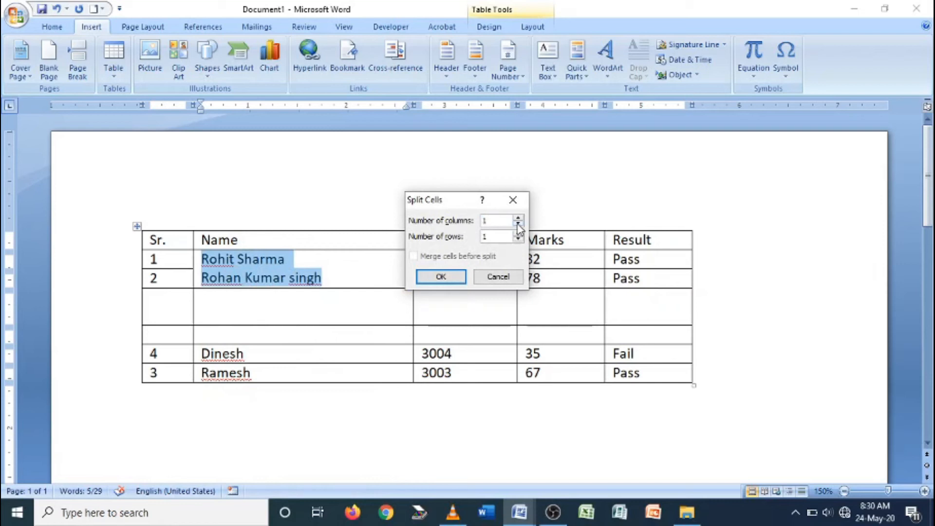
left_click(518, 234)
left_click(449, 281)
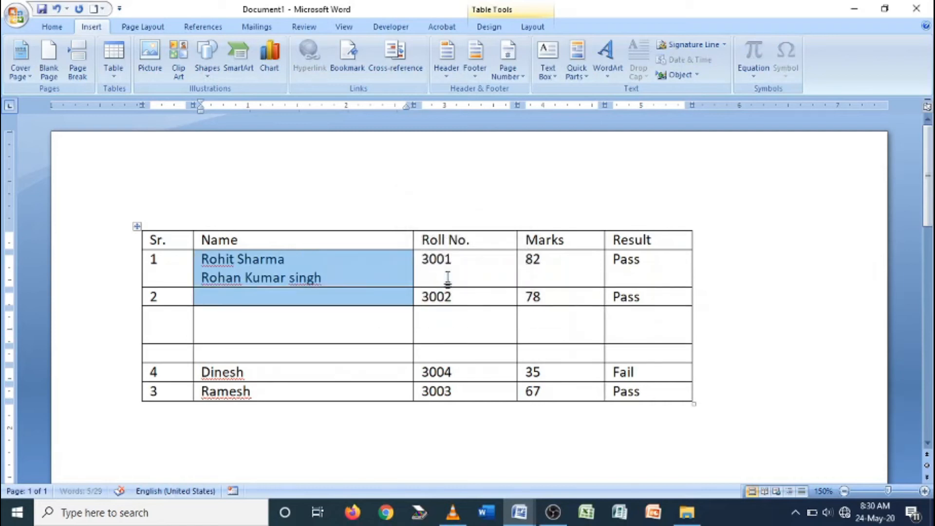
- Drag the second student's name down into row 2's own Name cell beside 3002
left_click(281, 313)
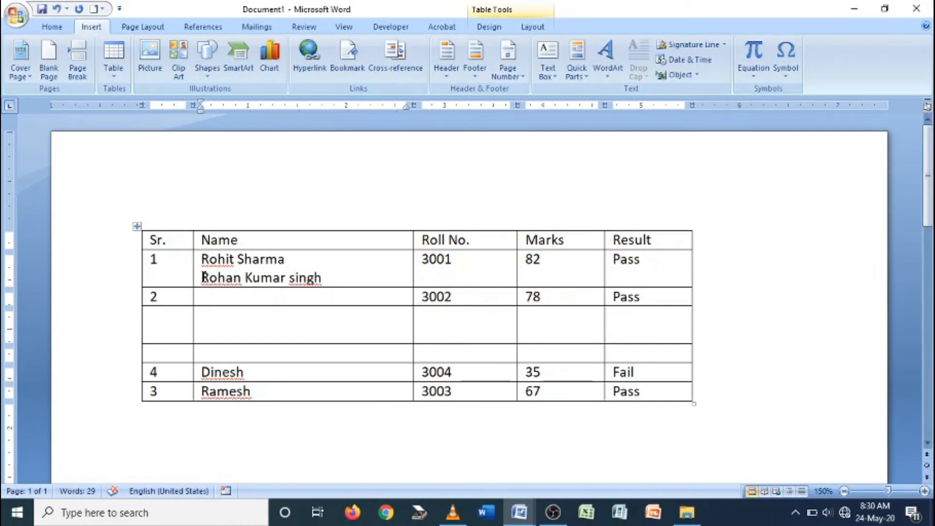
left_click_drag(202, 277, 327, 278)
left_click_drag(224, 279, 219, 302)
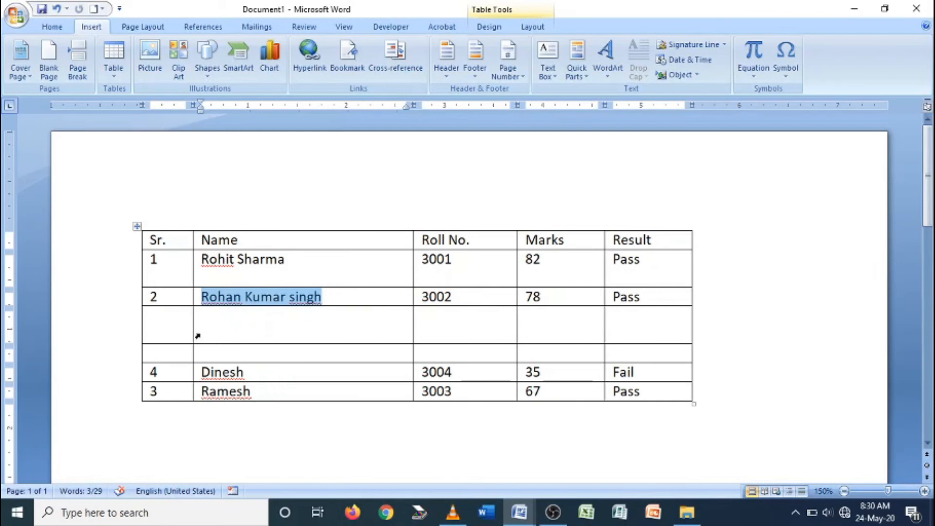
- Change the table's preferred width from 84.1% to 100% in Table Properties
left_click(136, 226)
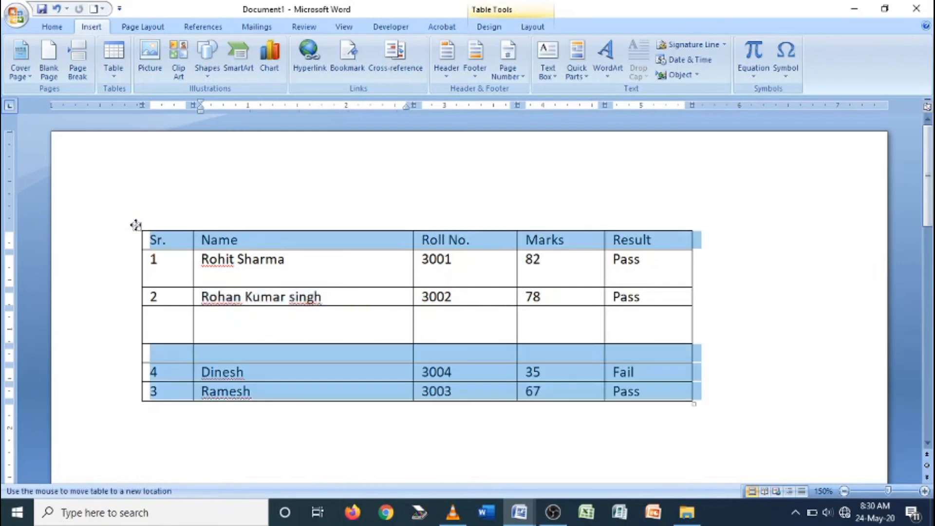
right_click(135, 226)
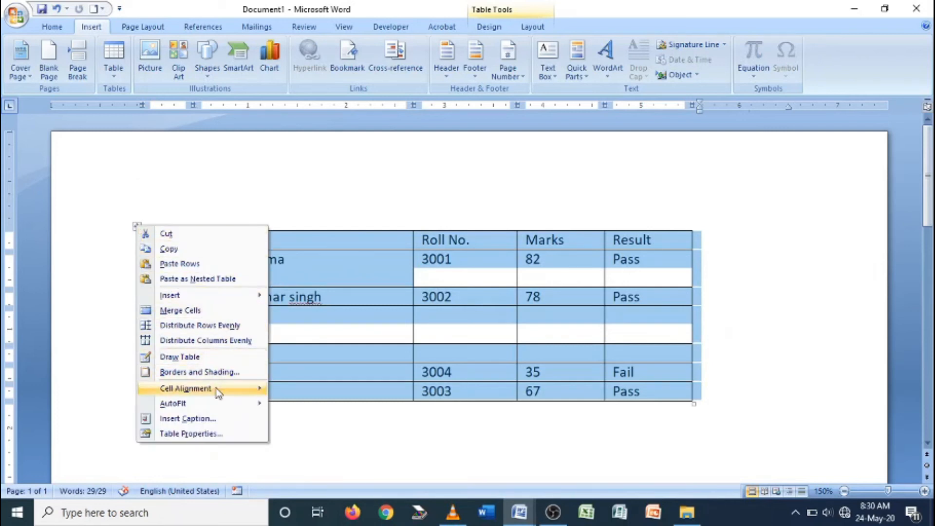
left_click(212, 436)
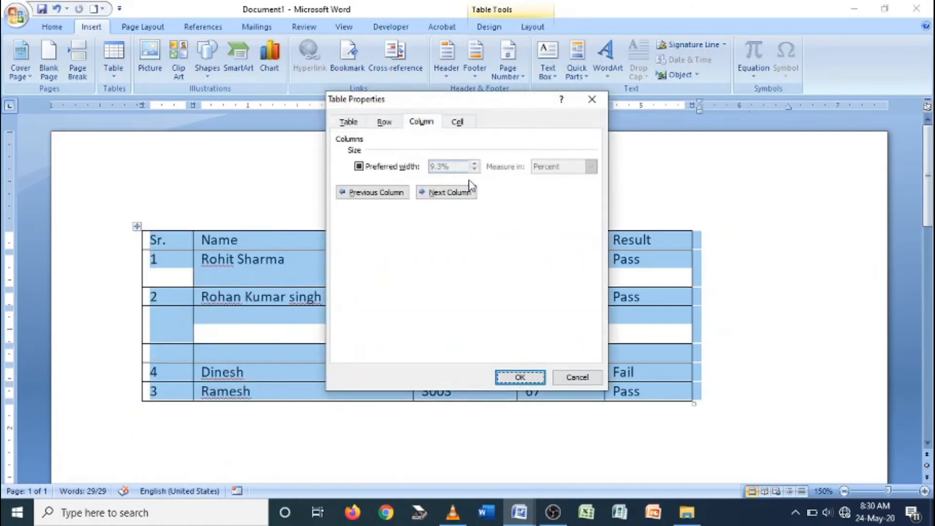
left_click(359, 124)
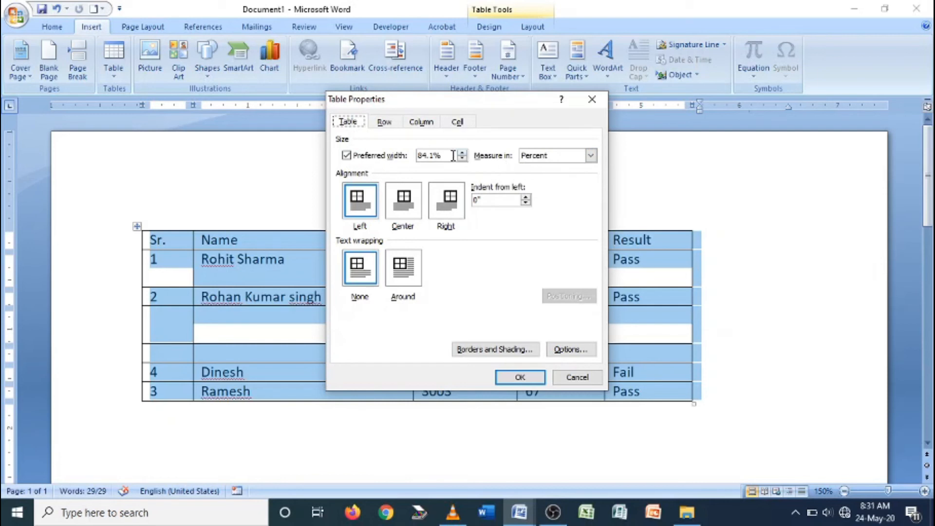
left_click_drag(434, 157, 412, 159)
type("100")
left_click(519, 377)
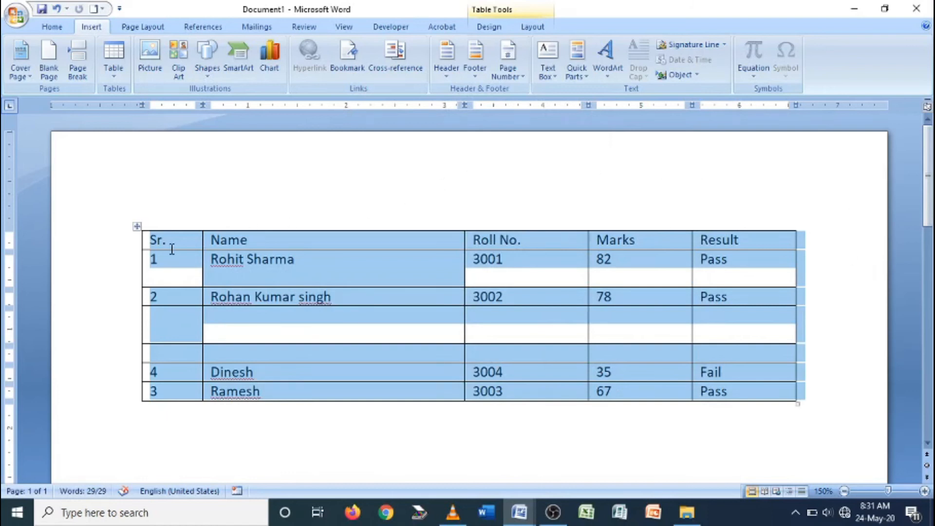
- Set the table's alignment to Center in Table Properties
right_click(137, 229)
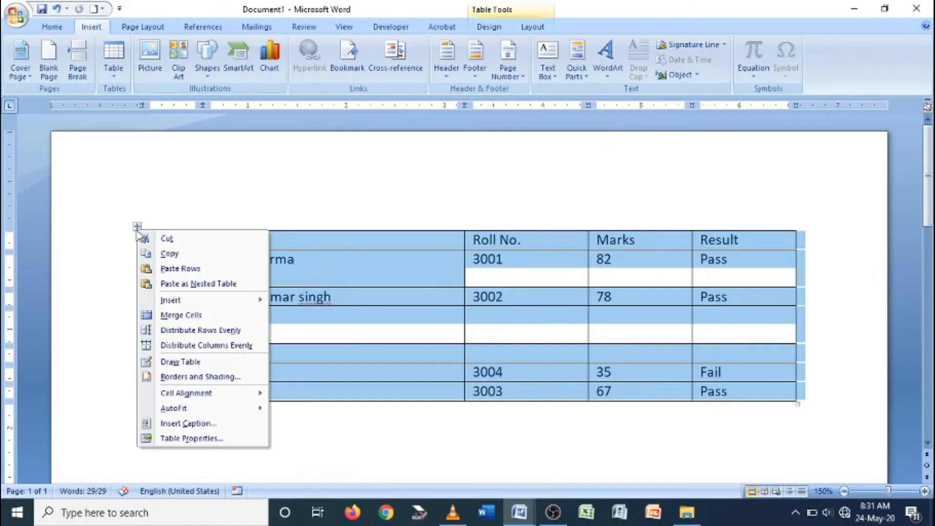
mouse_move(193, 412)
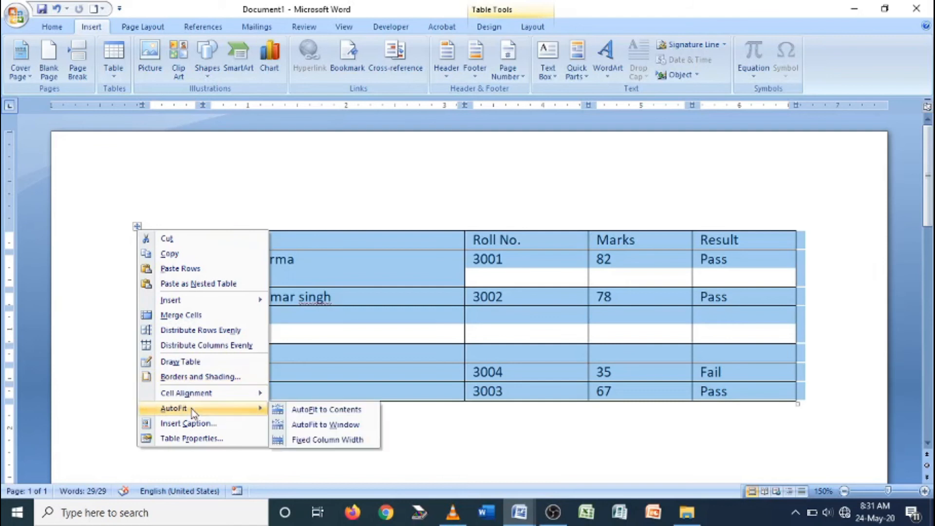
left_click(196, 439)
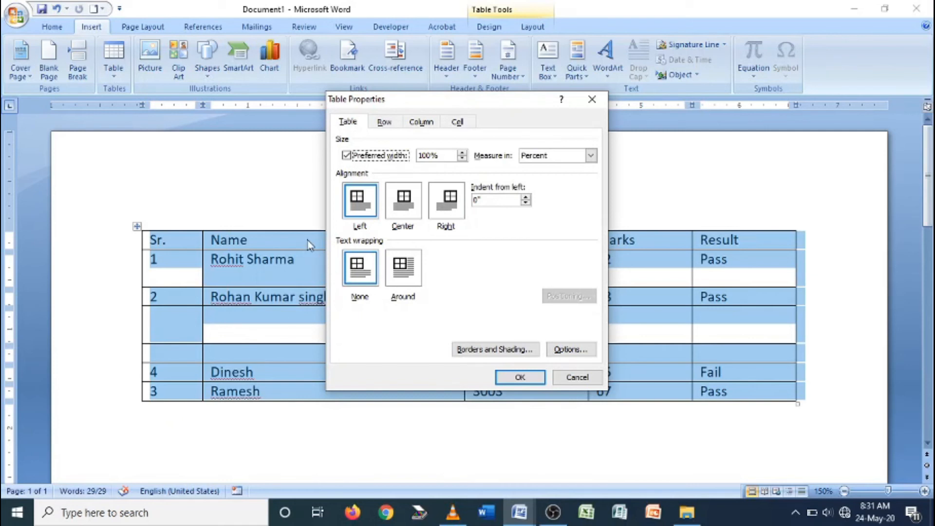
left_click(407, 205)
left_click(510, 380)
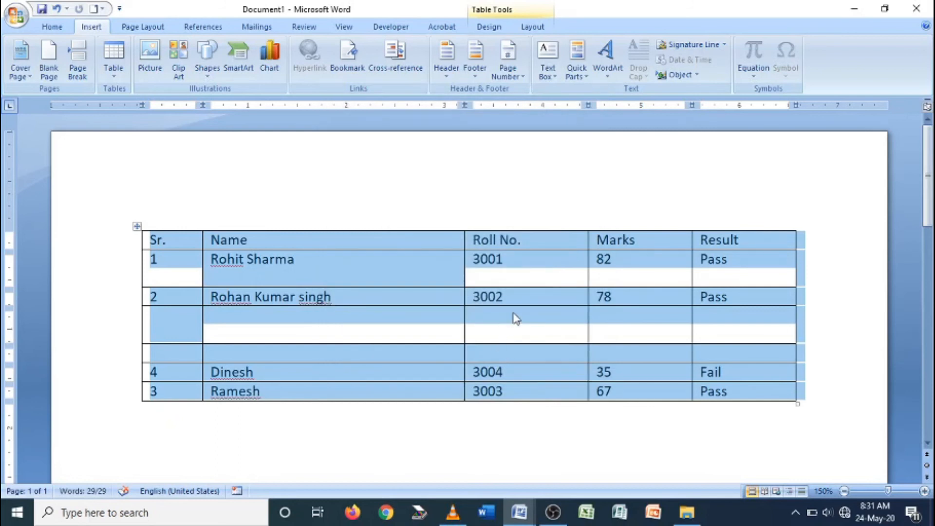
- Set the table's preferred width to 80% with Center alignment
right_click(137, 230)
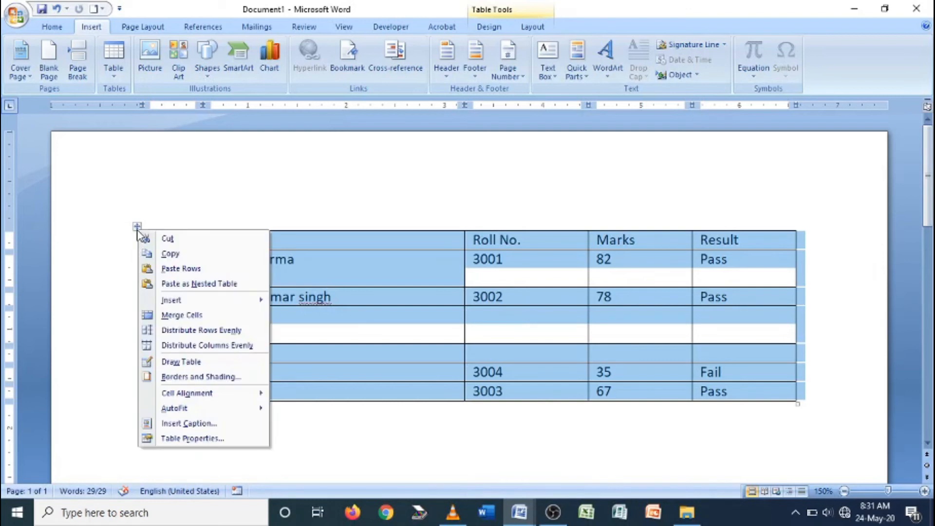
left_click(210, 439)
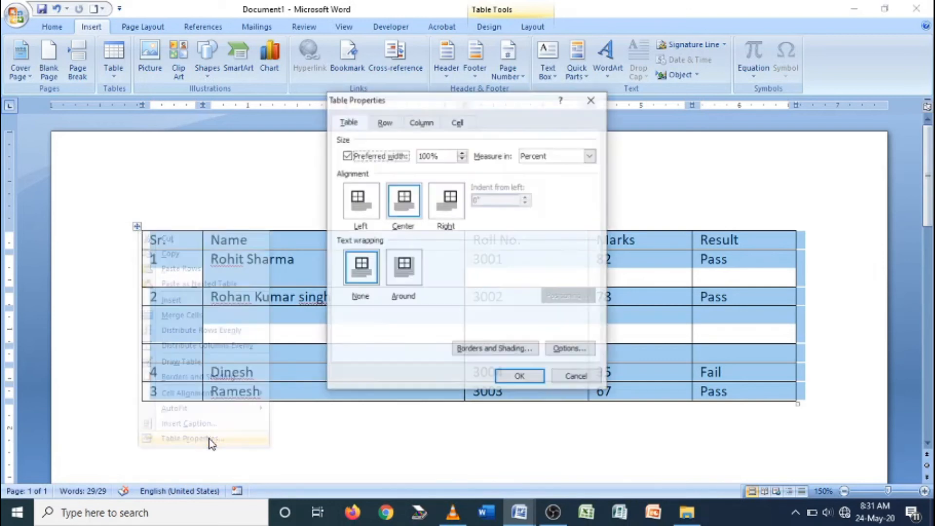
left_click(452, 219)
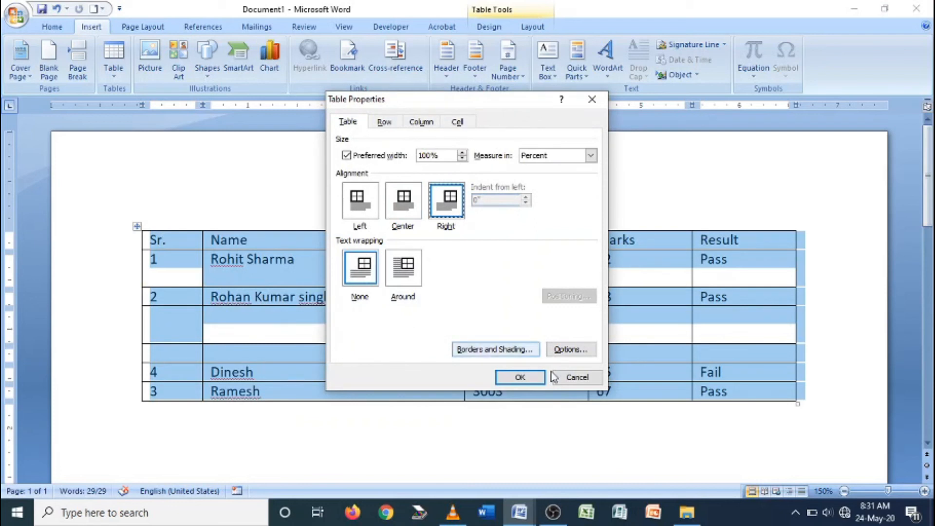
left_click_drag(430, 154, 417, 155)
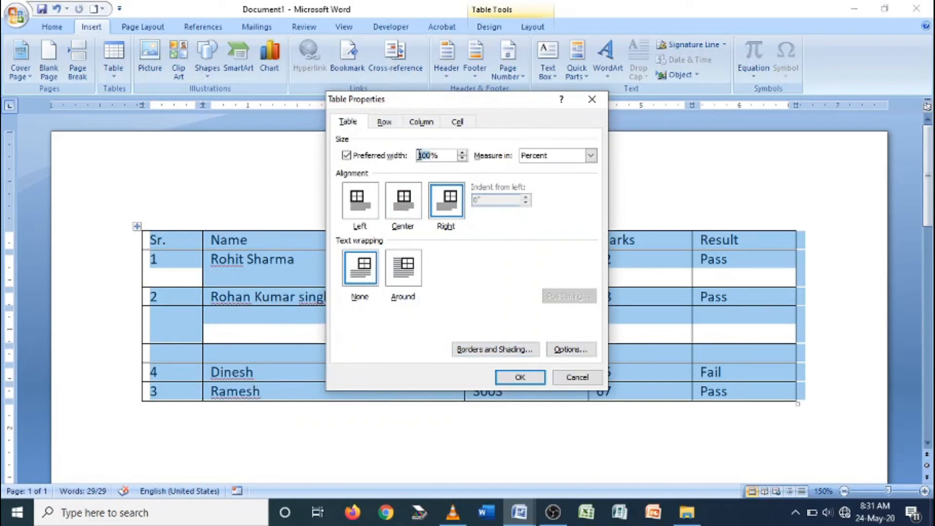
type("80")
left_click(415, 199)
left_click(520, 377)
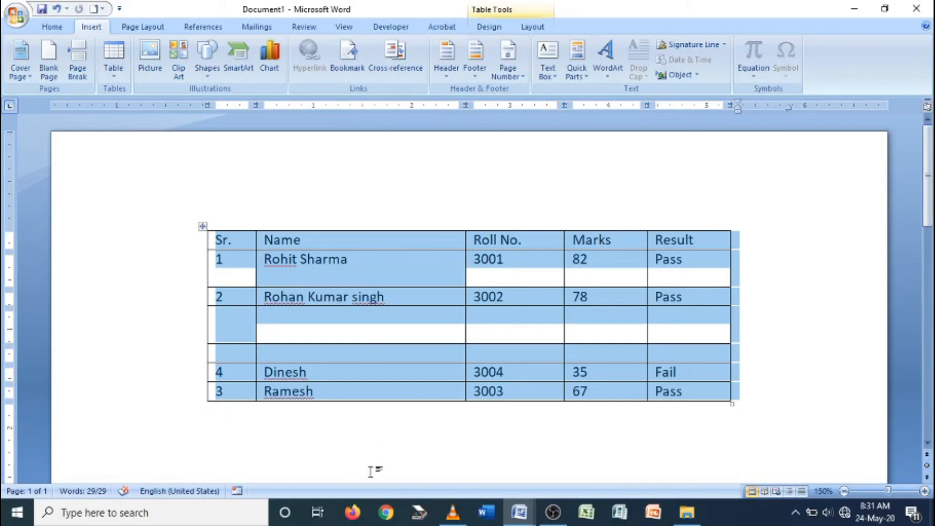
- Right-align the marks table through Table Properties
right_click(203, 228)
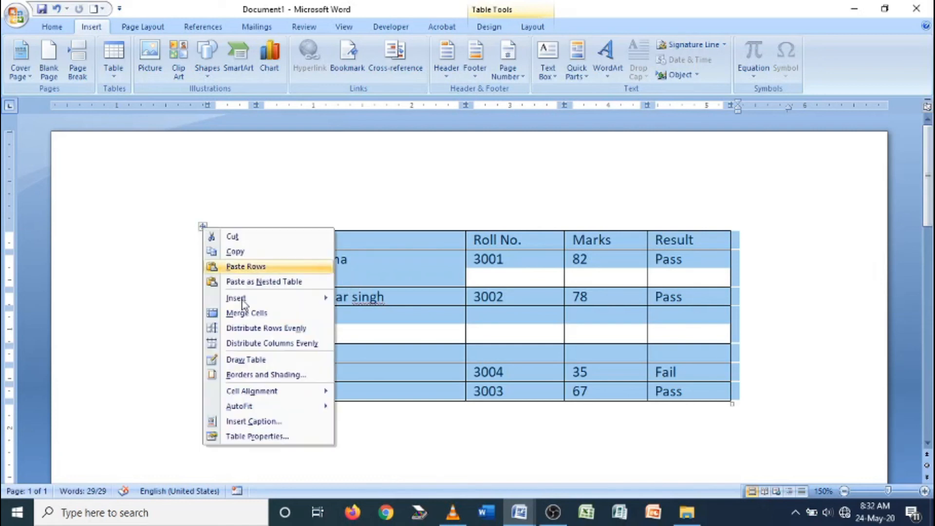
left_click(265, 437)
left_click(434, 199)
left_click(518, 378)
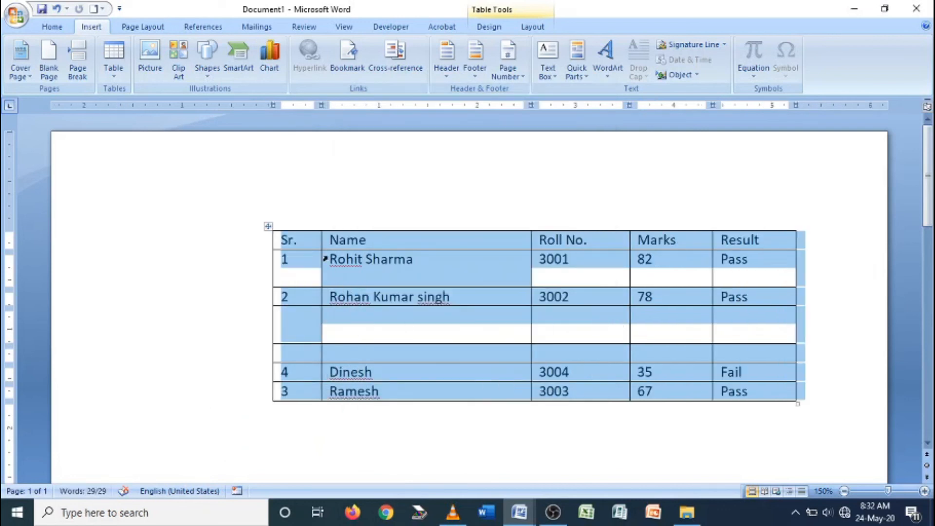
- Set the table's AutoFit to Fixed Column Width
right_click(267, 227)
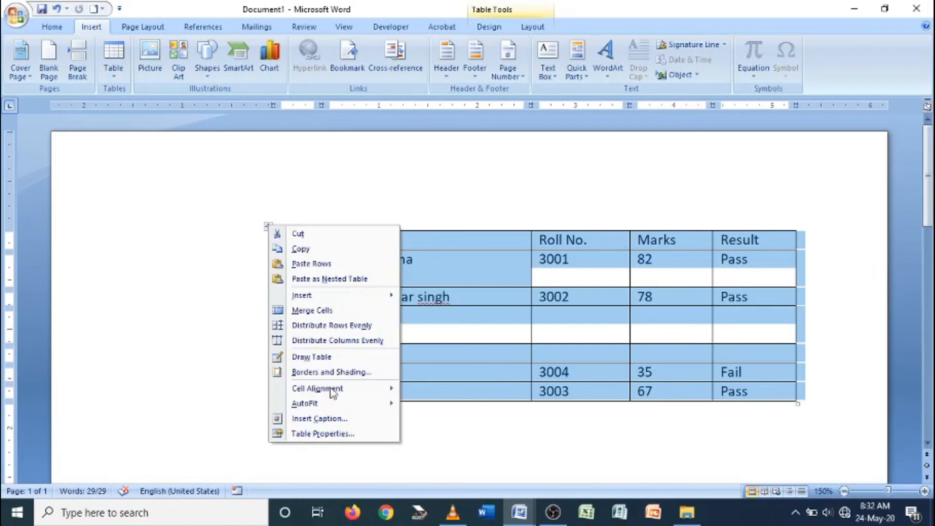
mouse_move(335, 405)
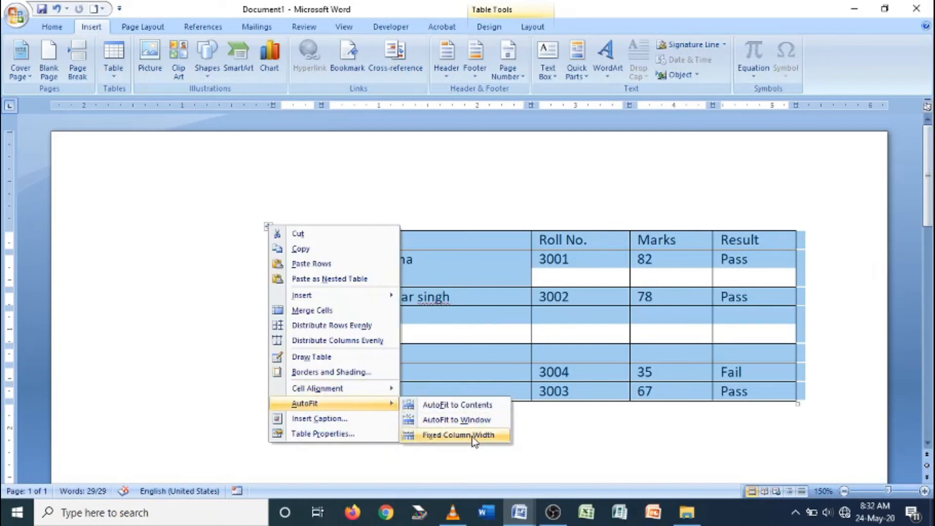
left_click(472, 435)
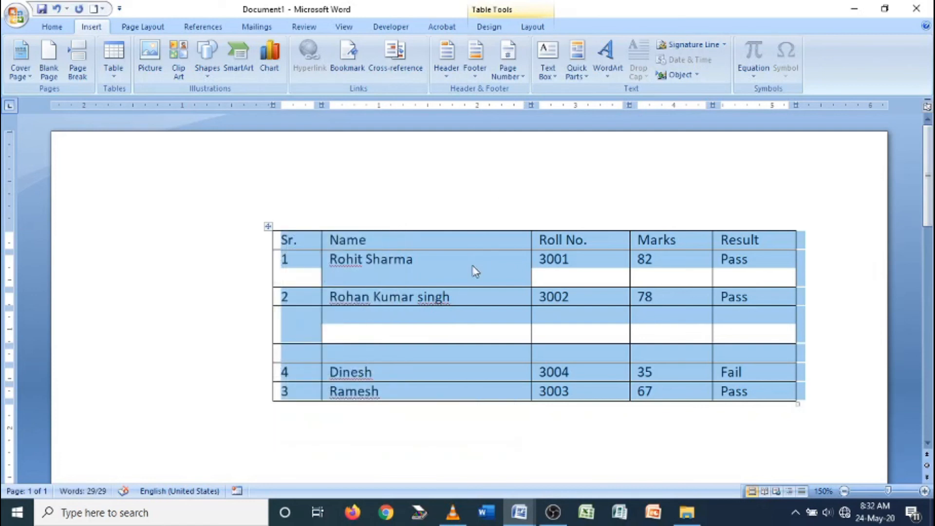
- Append a long extra word after the first student's name in the Name column
left_click(422, 260)
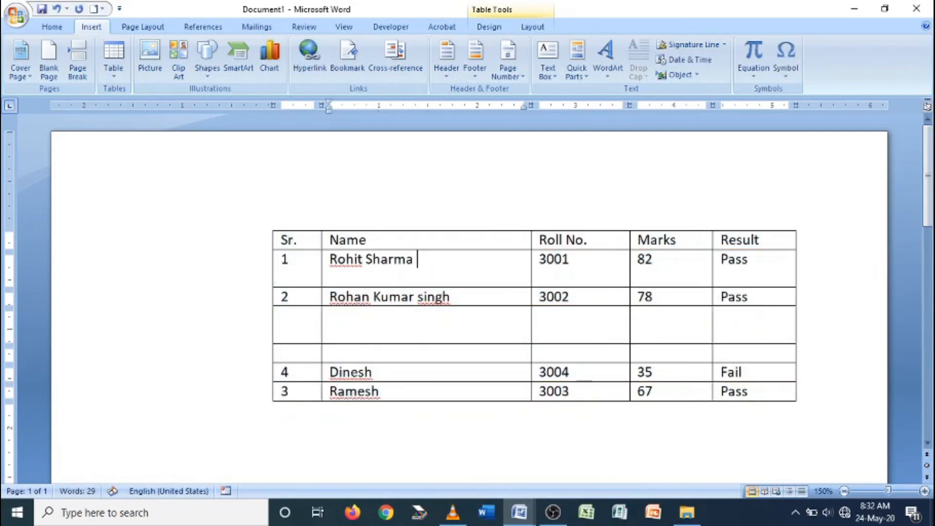
type("R")
key("BackSpace")
type("De")
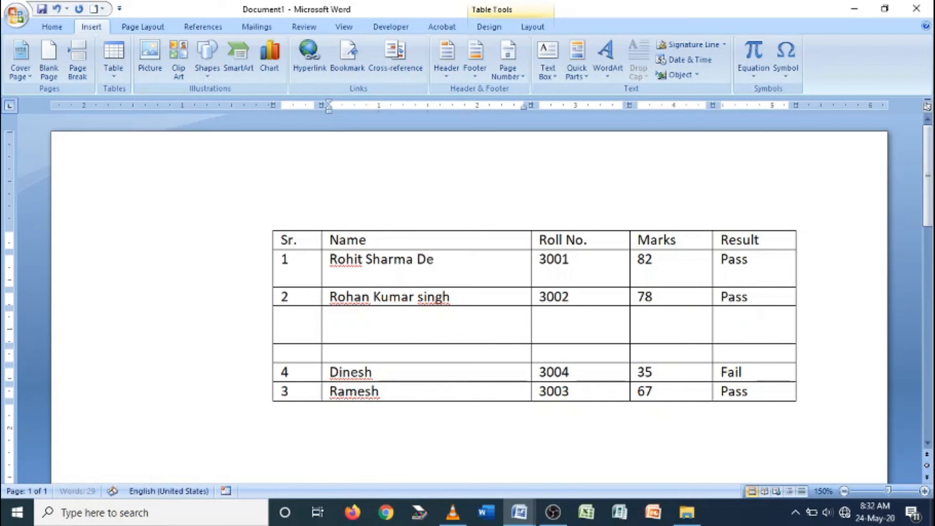
type("ineshhhhhhhhhhhhhhhh")
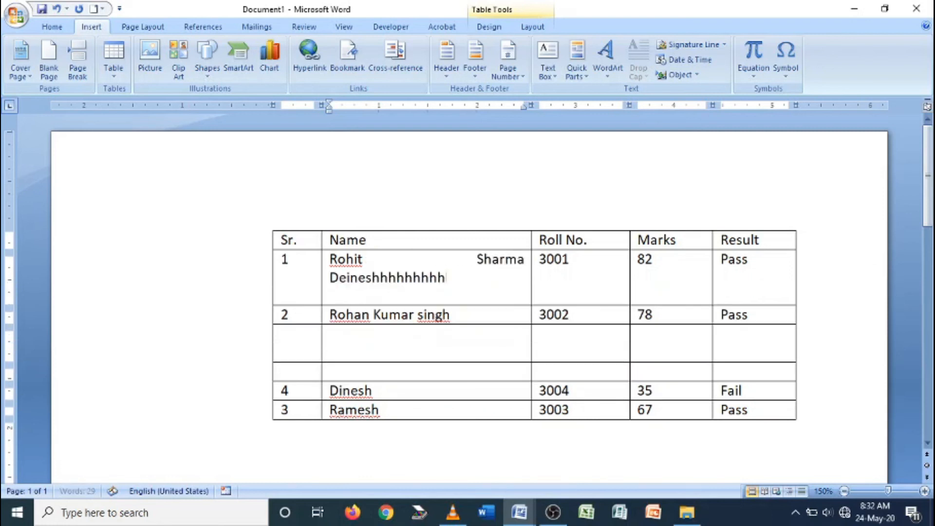
type("hhhhhhhhhhh")
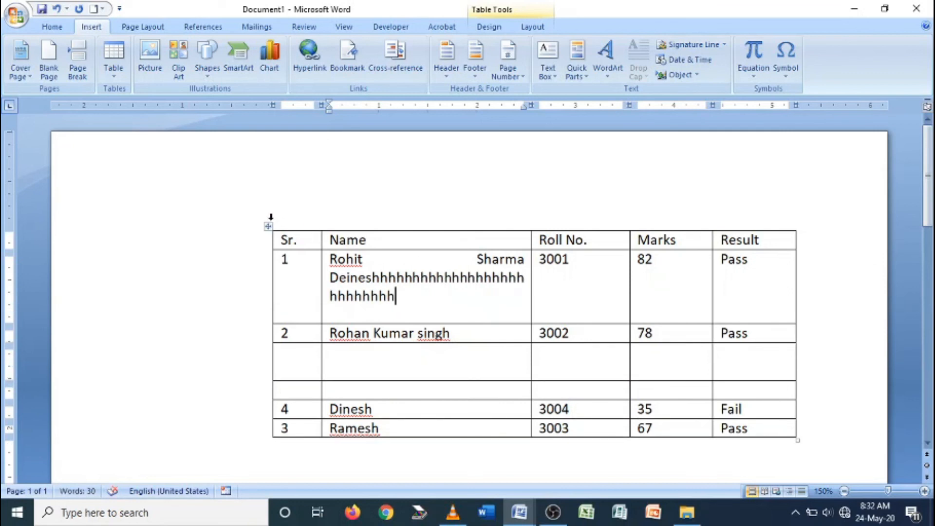
- AutoFit the whole table to its contents so the lengthened name stays on one line
left_click(267, 225)
right_click(267, 226)
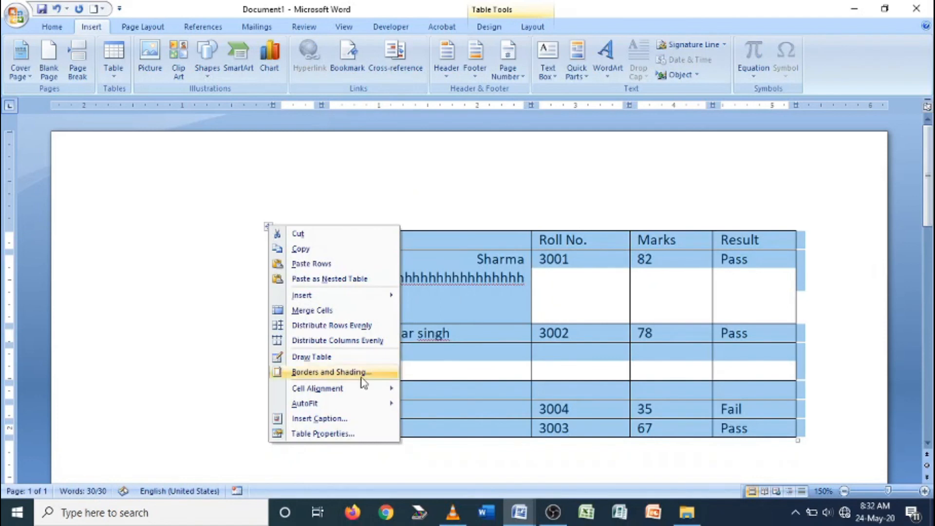
mouse_move(368, 409)
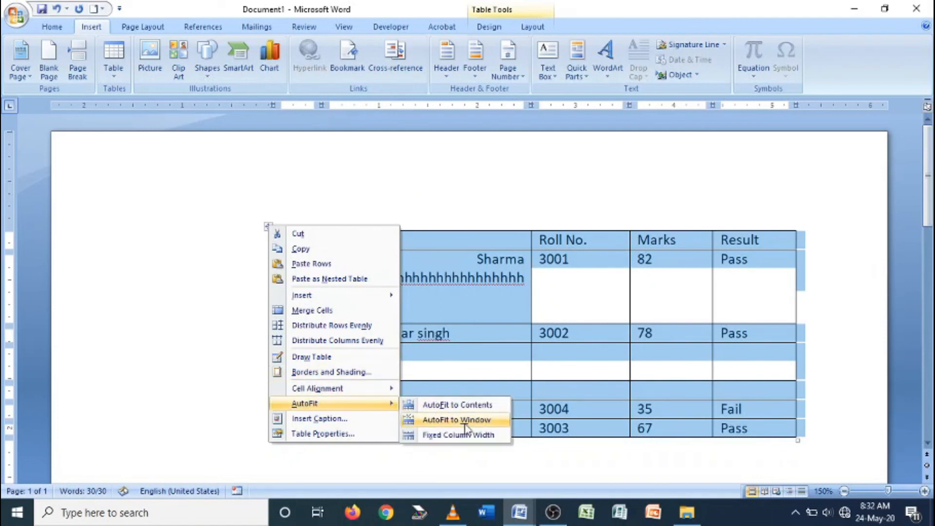
left_click(478, 404)
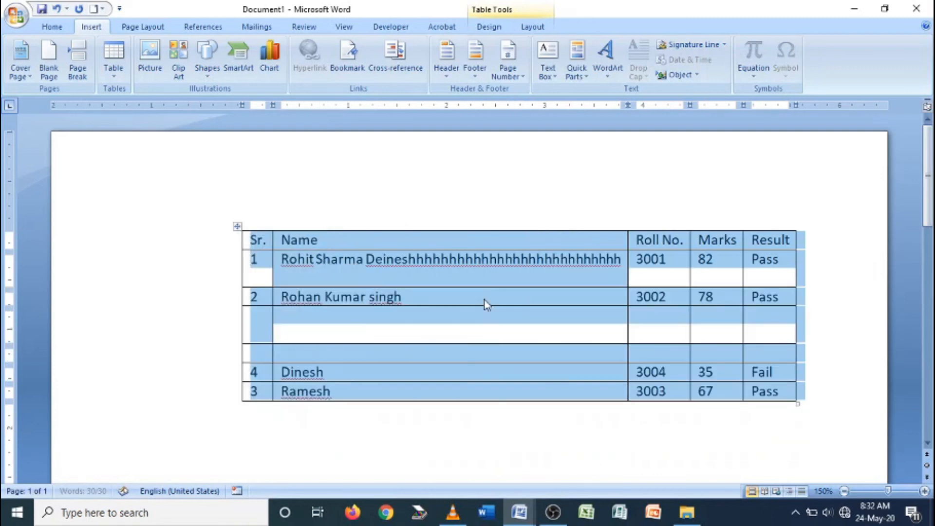
- Set the table's text wrapping to Around, then narrow the Name column so the long name wraps
right_click(238, 226)
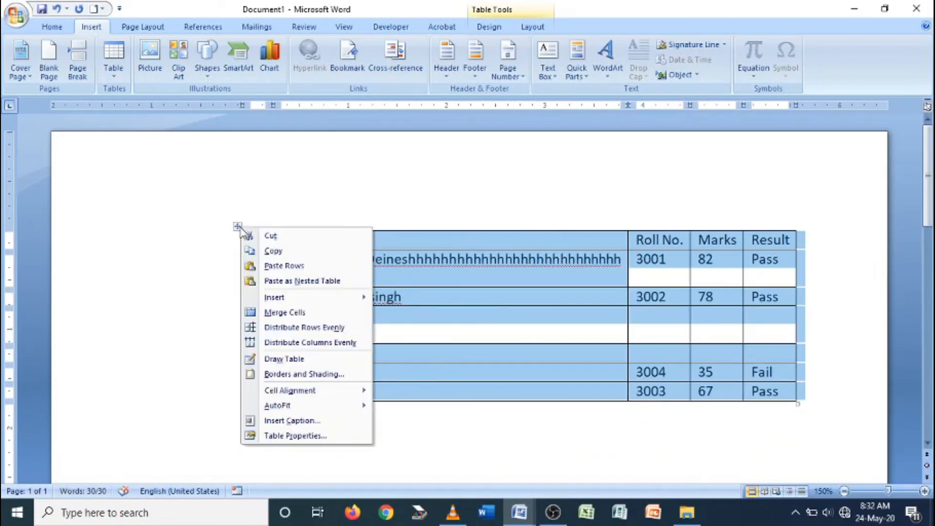
left_click(307, 436)
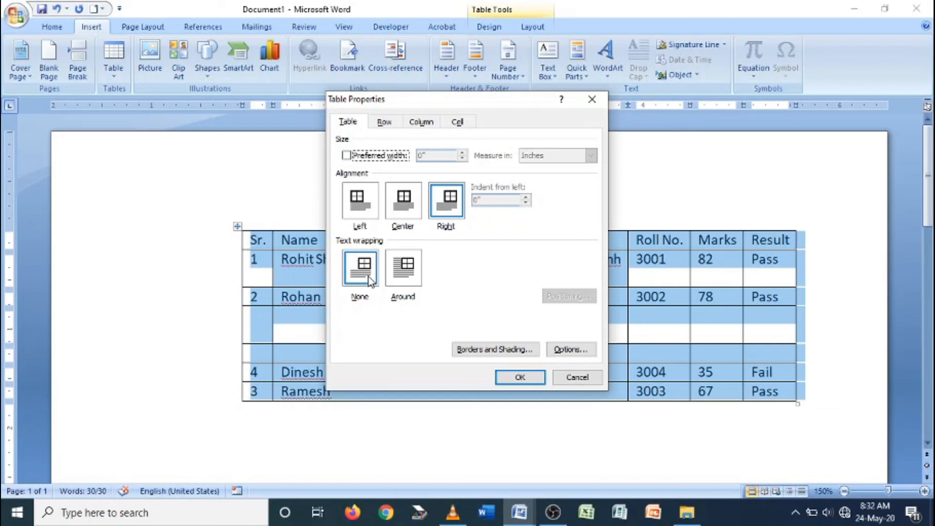
left_click(399, 273)
left_click(520, 377)
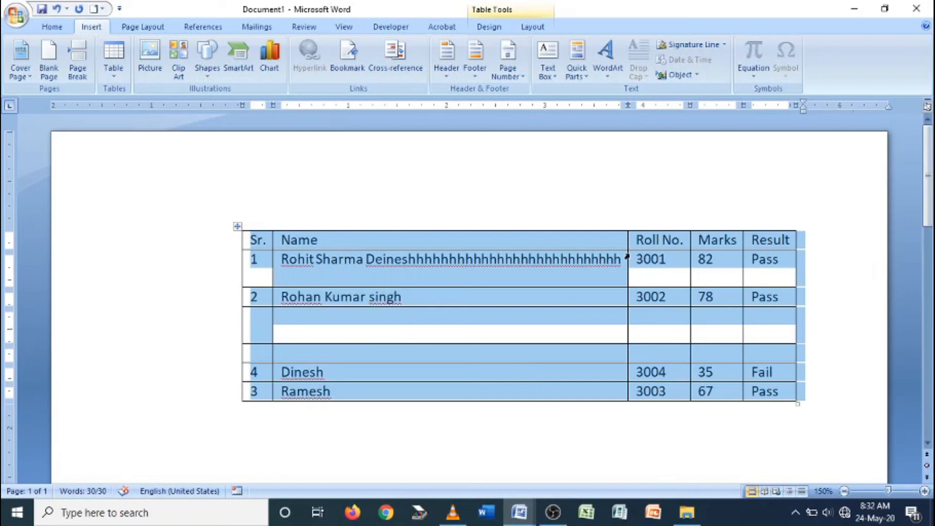
left_click(609, 275)
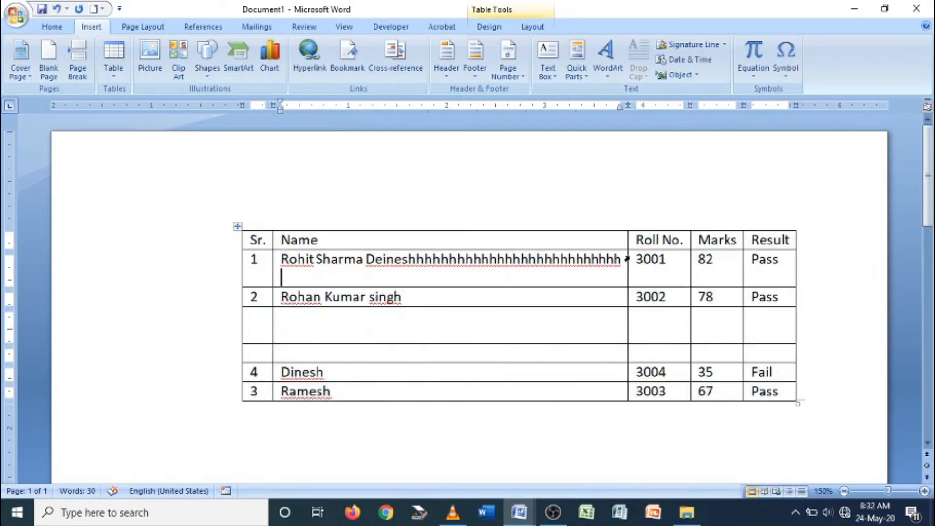
left_click_drag(628, 260, 544, 264)
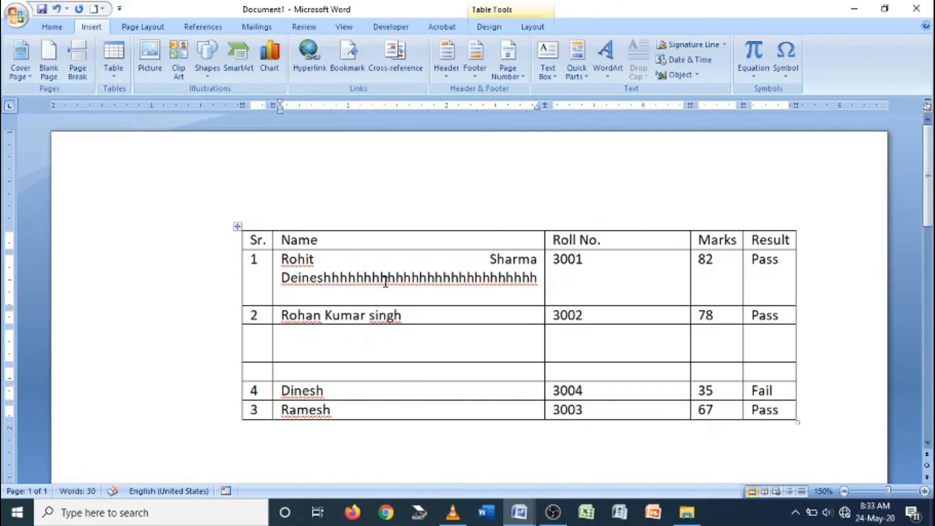
- Set the table's text wrapping back to None in Table Properties
left_click(237, 227)
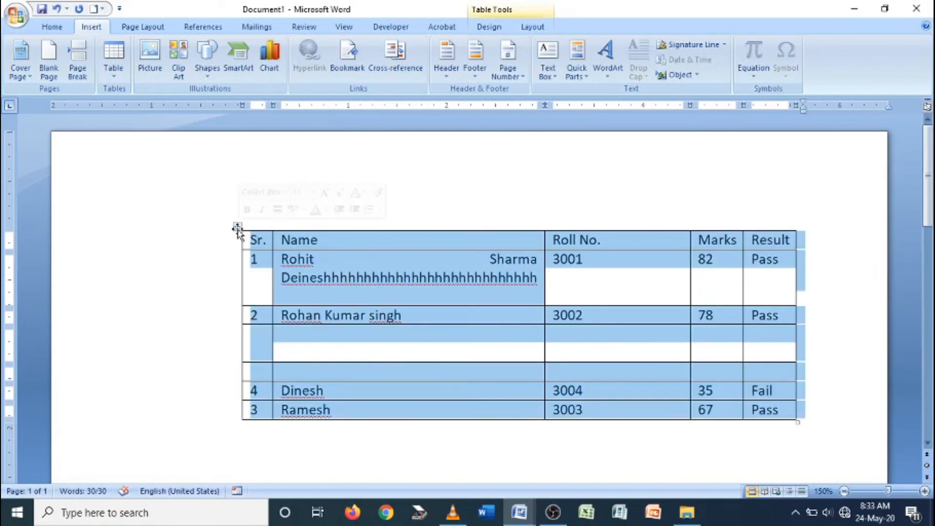
right_click(236, 228)
left_click(291, 438)
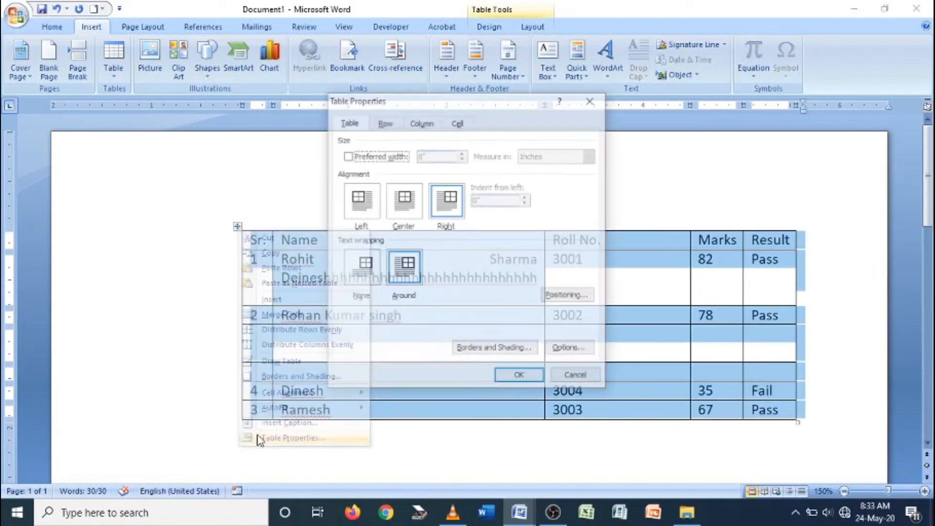
left_click(375, 284)
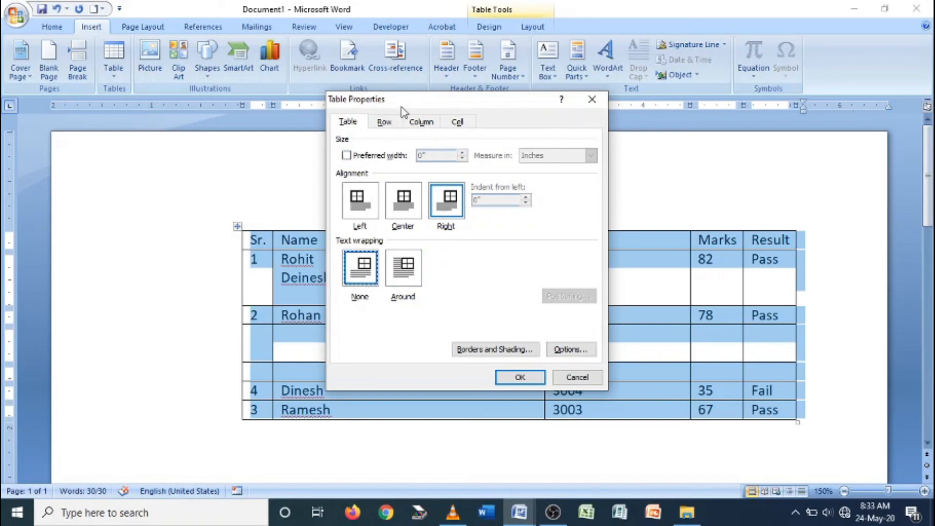
- Give all table cells Center vertical alignment on the Cell tab and apply it
left_click(394, 127)
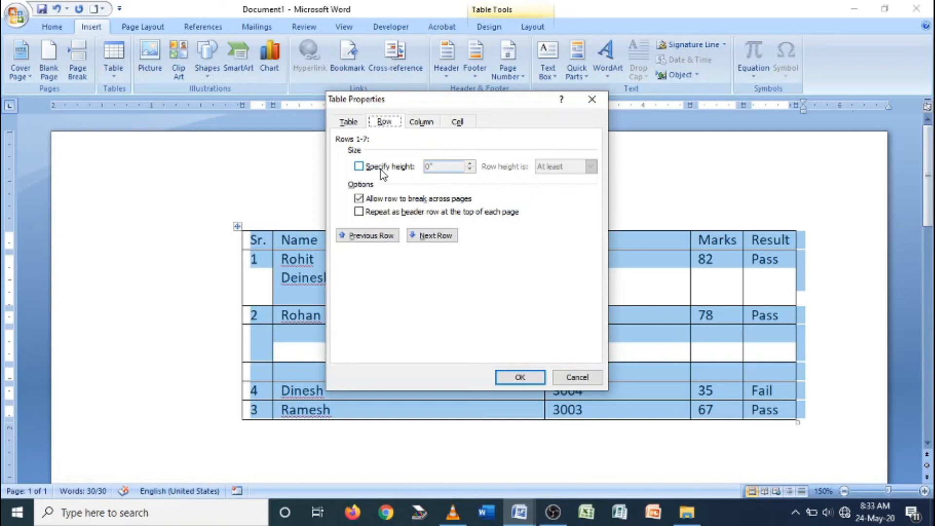
left_click(414, 122)
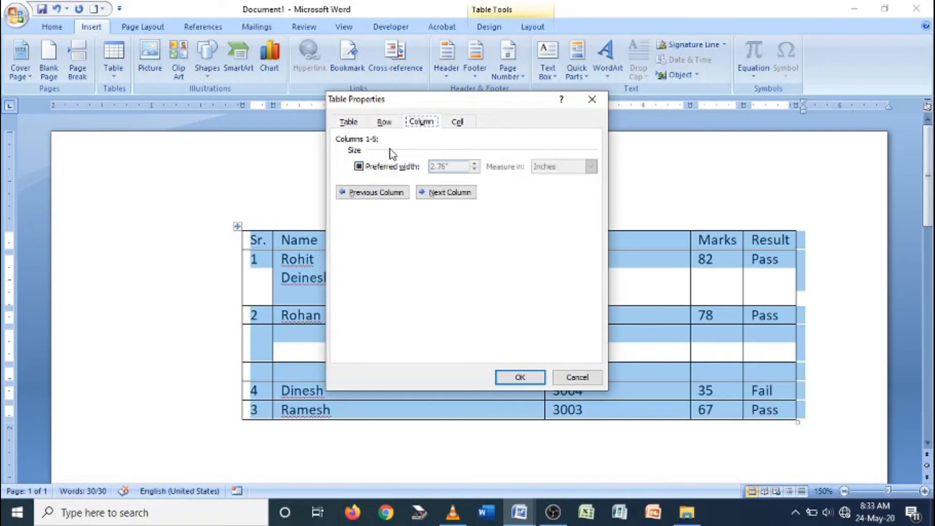
left_click(457, 122)
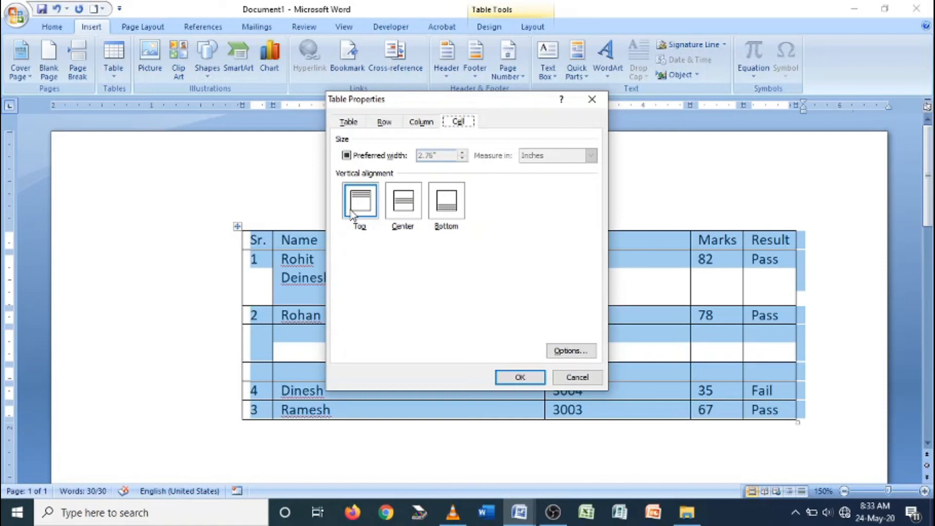
left_click(418, 200)
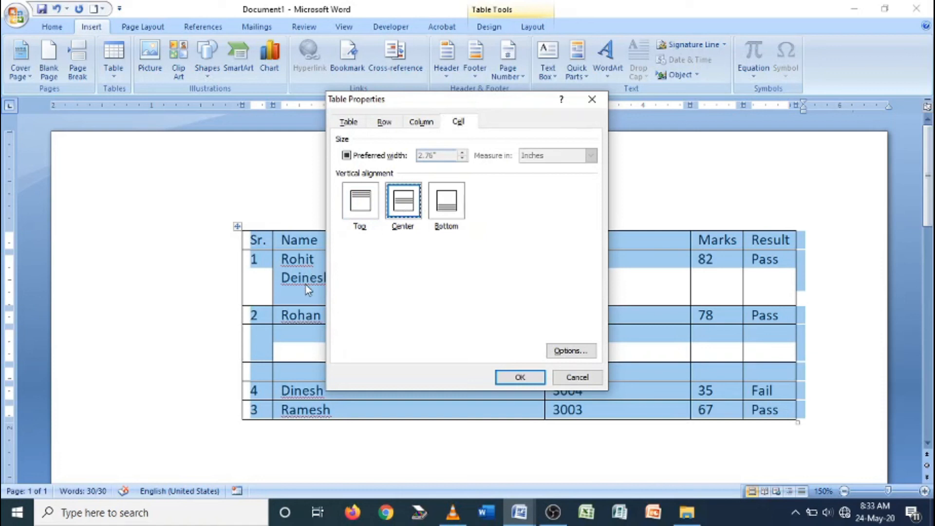
left_click(515, 379)
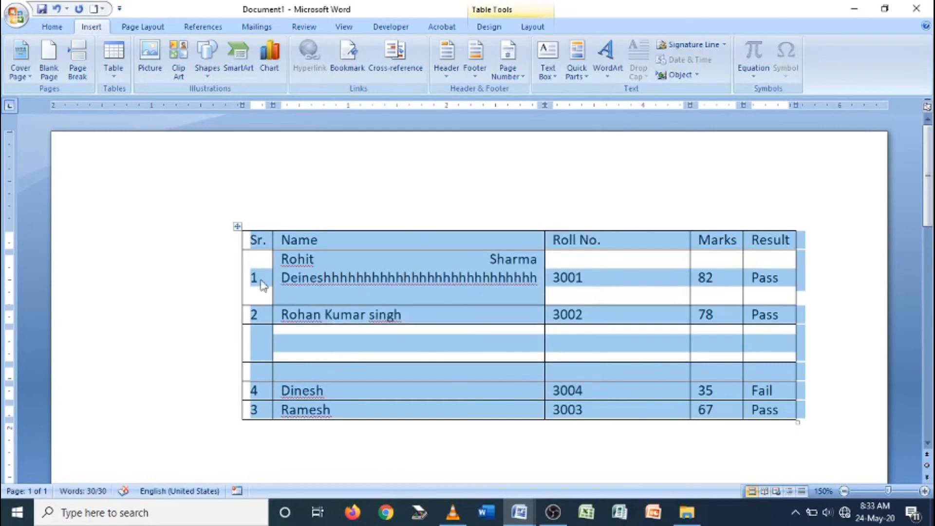